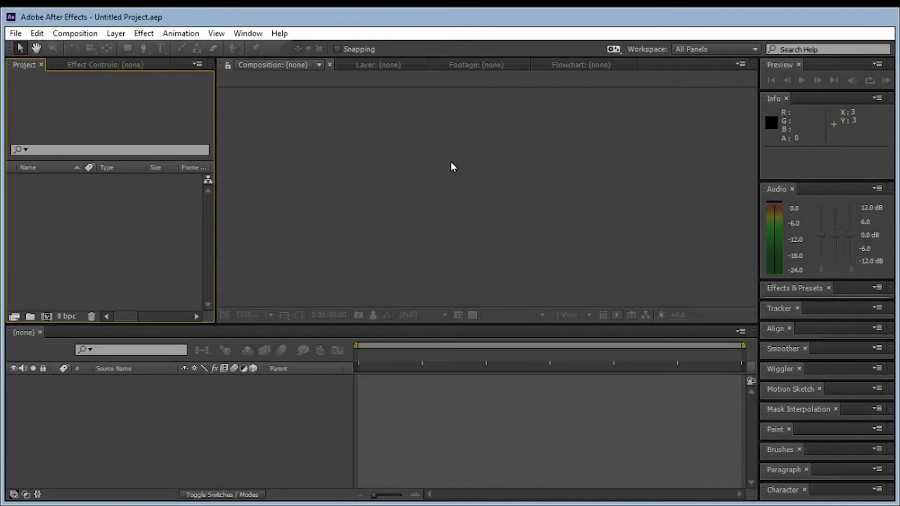
Expand the Car folder, look through its items, and create a new composition from the road background image
{"action": "left_click", "coordinate": [12, 179]}
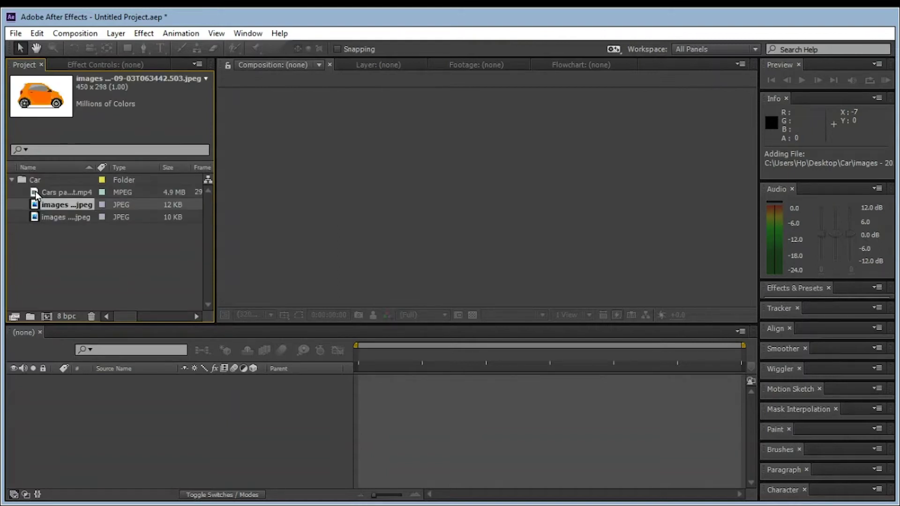
{"action": "left_click", "coordinate": [57, 217]}
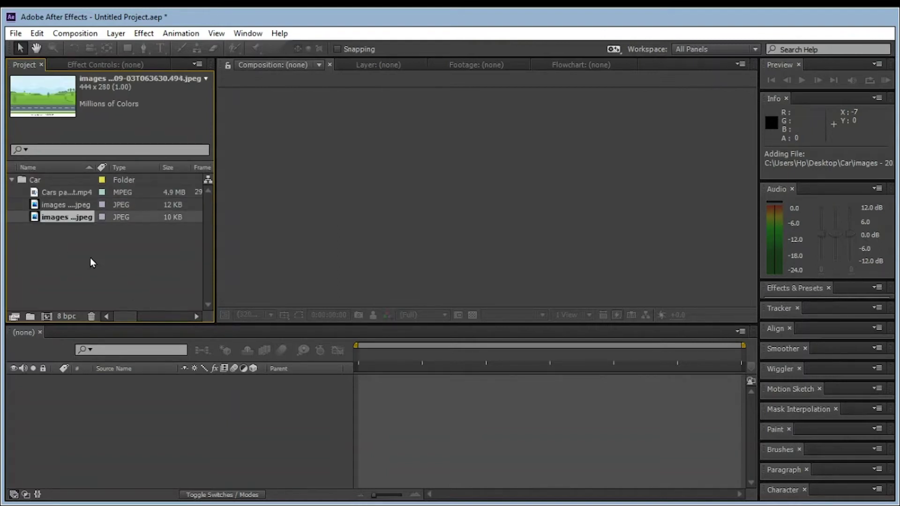
{"action": "left_click", "coordinate": [36, 192]}
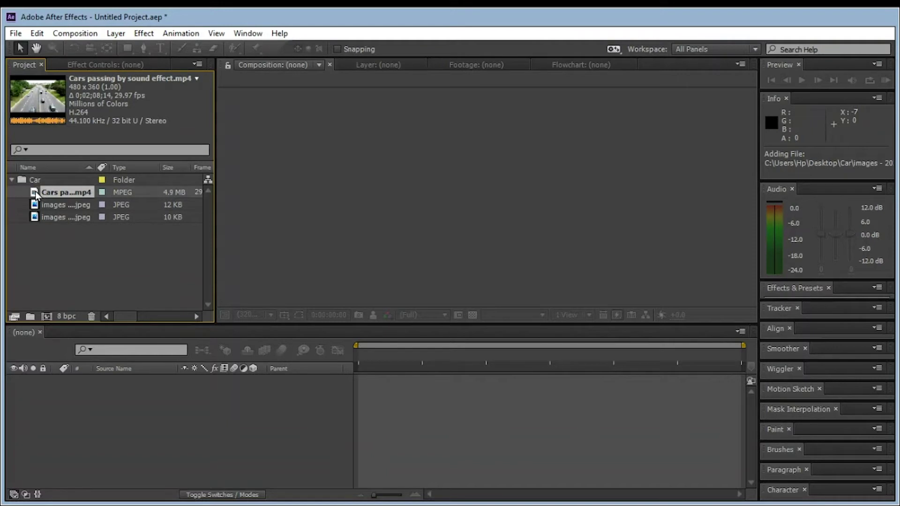
{"action": "left_click", "coordinate": [39, 217]}
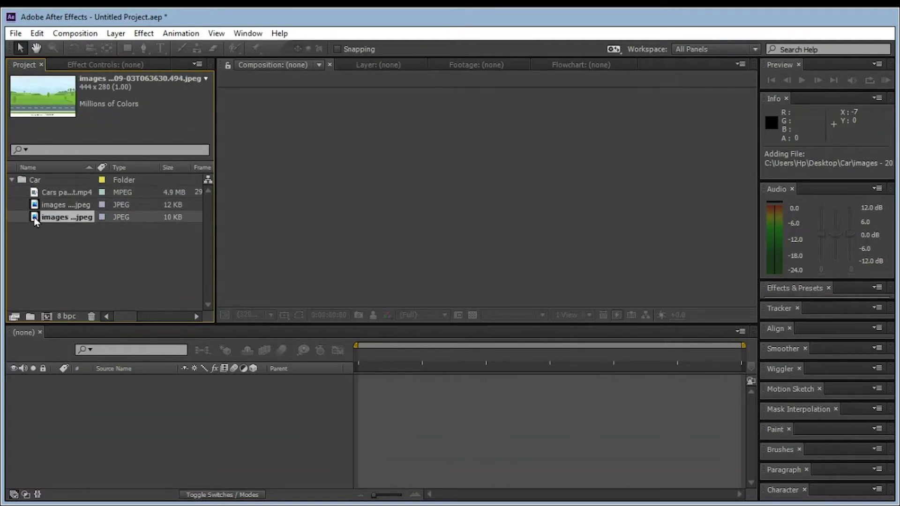
{"action": "left_click_drag", "start_coordinate": [34, 218], "coordinate": [45, 319]}
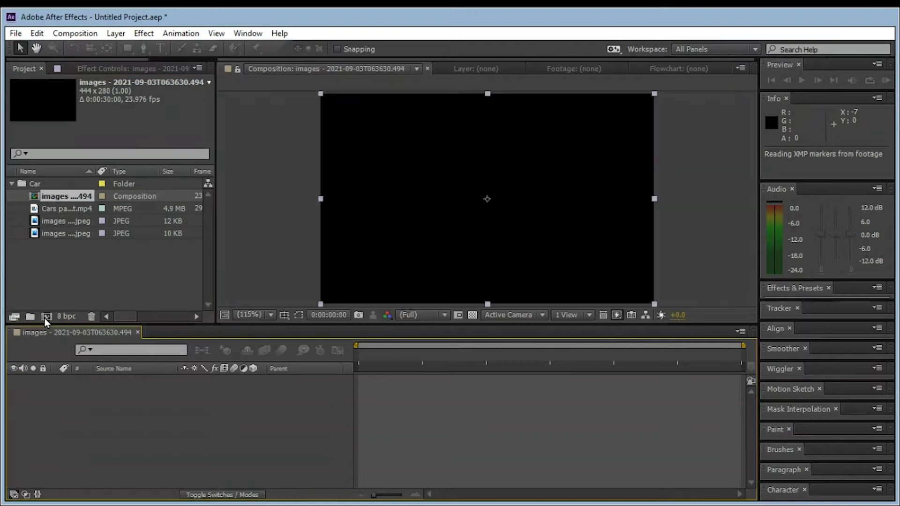
Enlarge the road background layer to a scale of about 122.2, 122.5% so it extends past the frame edges
{"action": "left_click_drag", "start_coordinate": [320, 305], "coordinate": [299, 324]}
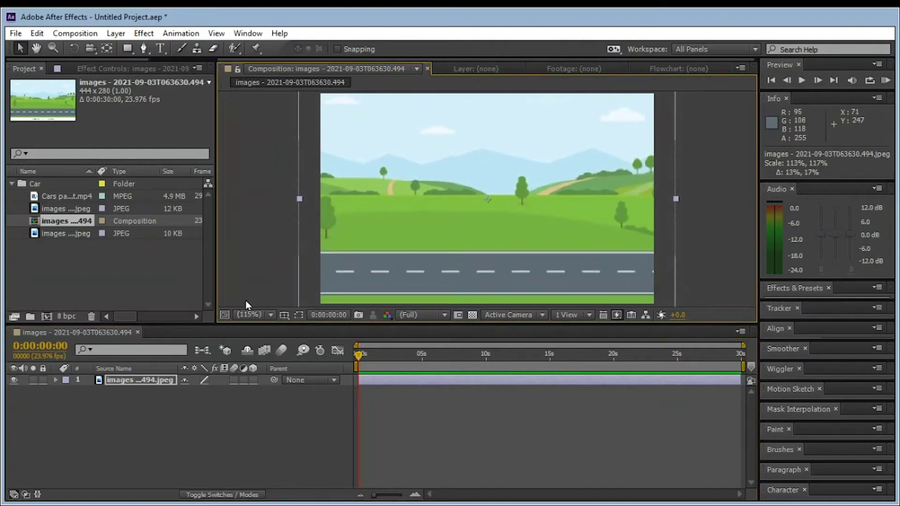
{"action": "left_click", "coordinate": [122, 378]}
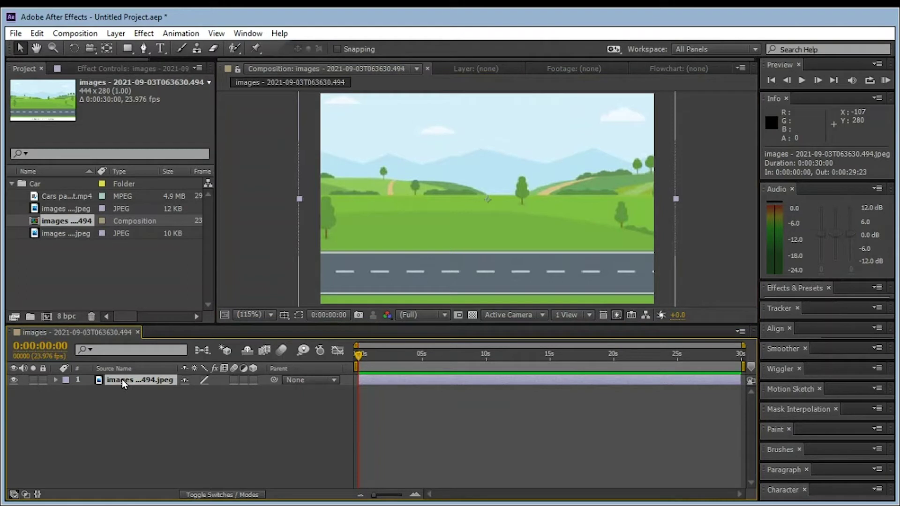
{"action": "key", "text": "s"}
{"action": "mouse_move", "coordinate": [197, 393]}
{"action": "left_mouse_down"}
{"action": "mouse_move", "coordinate": [189, 403]}
{"action": "mouse_move", "coordinate": [199, 393]}
{"action": "left_mouse_up"}
{"action": "left_click_drag", "start_coordinate": [290, 199], "coordinate": [285, 225]}
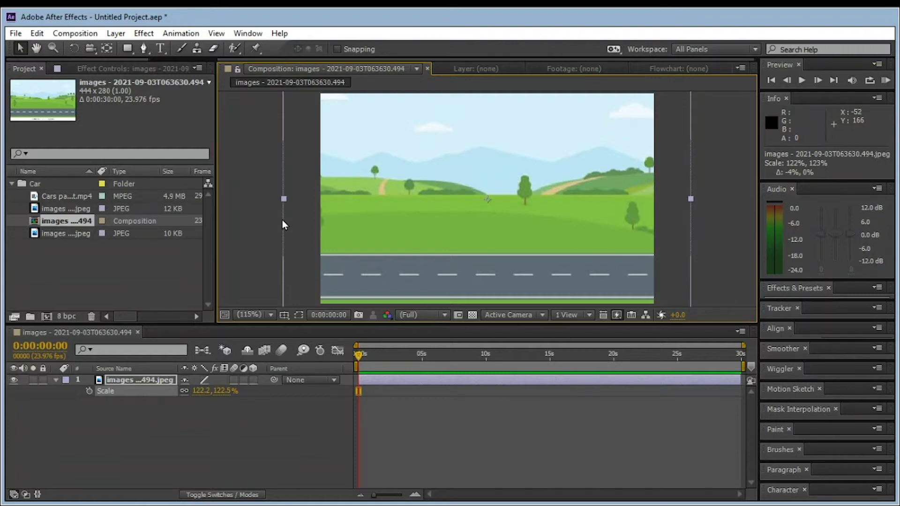
{"action": "left_click_drag", "start_coordinate": [361, 355], "coordinate": [459, 355]}
{"action": "left_click_drag", "start_coordinate": [520, 414], "coordinate": [328, 477]}
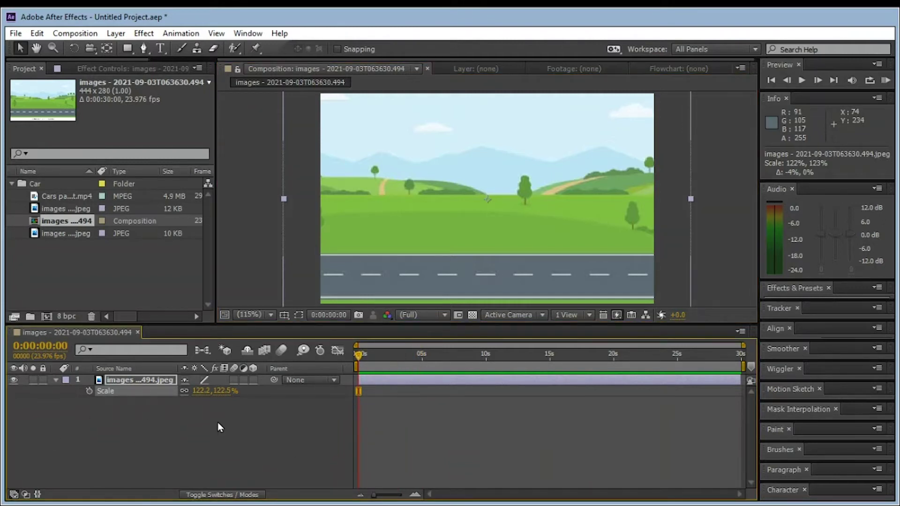
Rename the background layer as road
{"action": "left_click", "coordinate": [127, 382]}
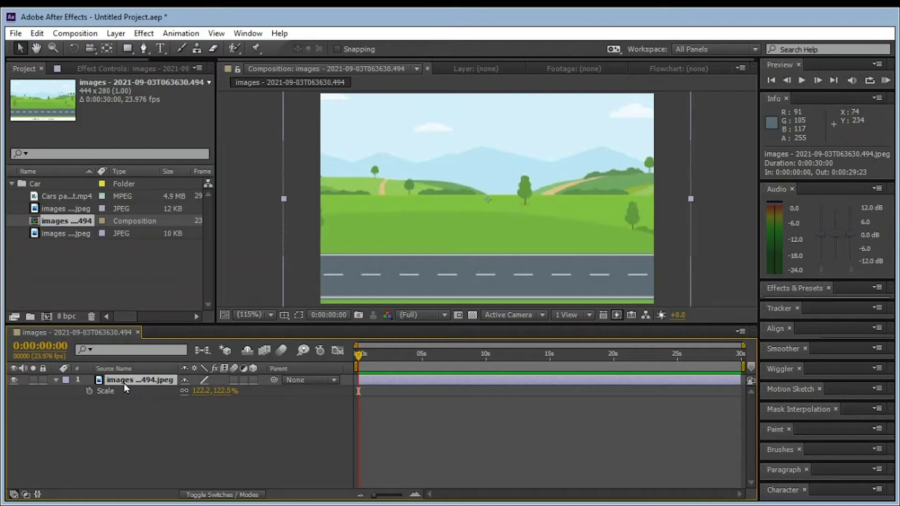
{"action": "key", "text": "Return"}
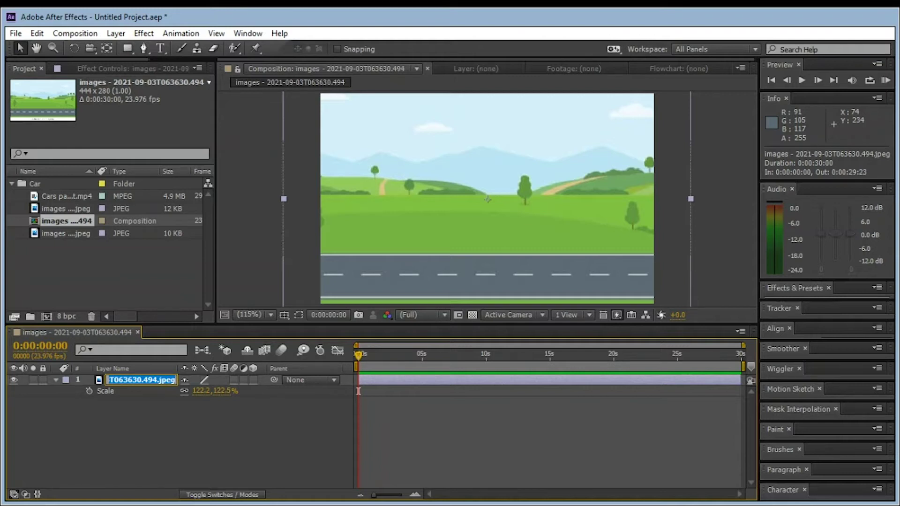
{"action": "type", "text": "ro"}
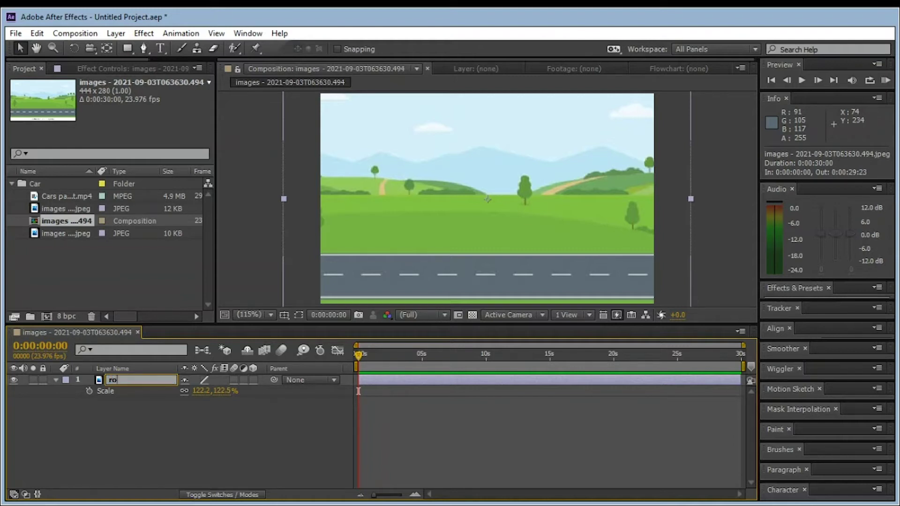
{"action": "type", "text": "ad"}
{"action": "key", "text": "Return"}
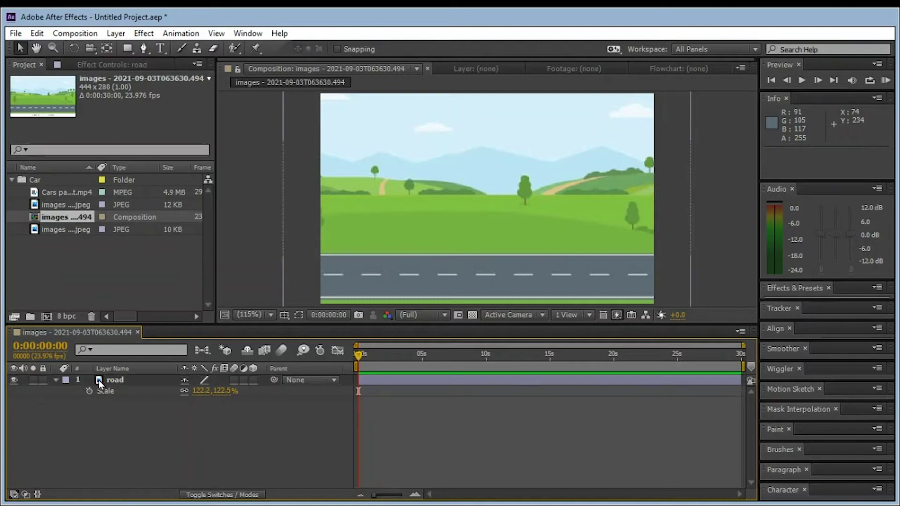
Show the road layer's Position and set its first keyframe at 0:00:00:00
{"action": "left_click", "coordinate": [99, 382]}
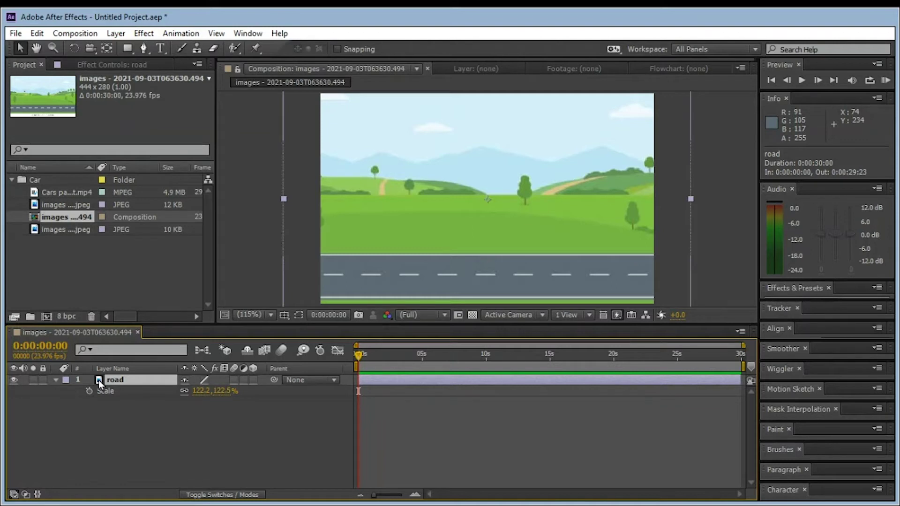
{"action": "key", "text": "p"}
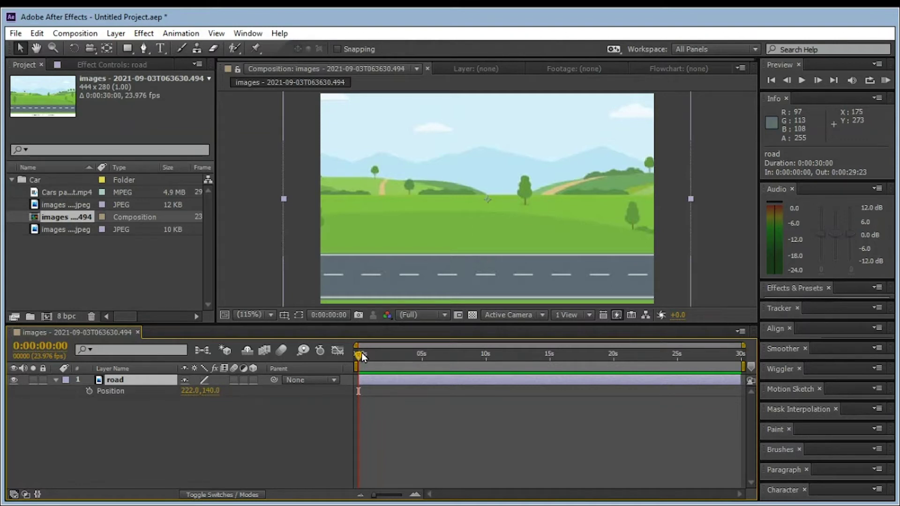
{"action": "left_click_drag", "start_coordinate": [361, 352], "coordinate": [333, 399]}
{"action": "left_click", "coordinate": [89, 391]}
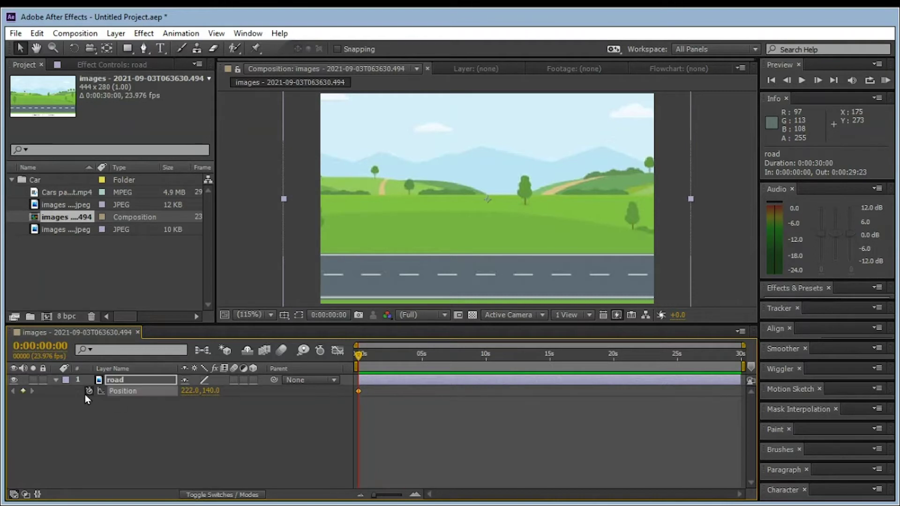
{"action": "left_click", "coordinate": [90, 391]}
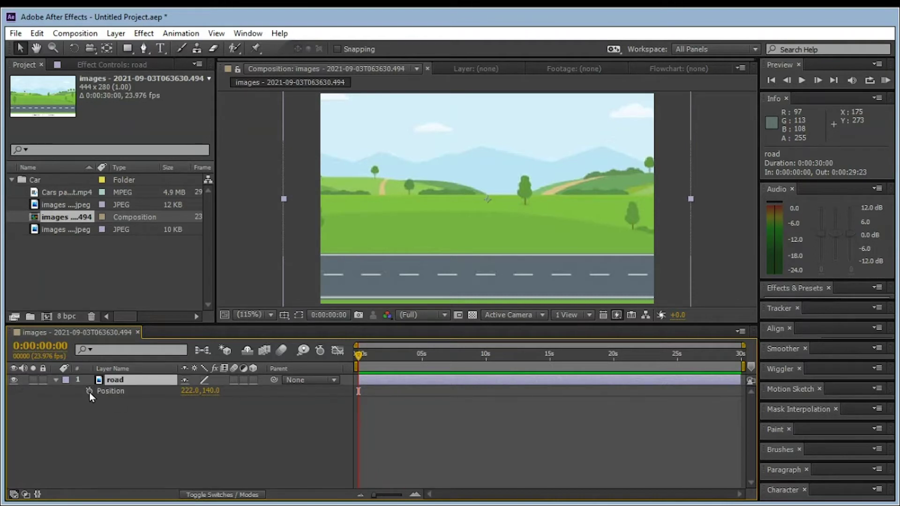
{"action": "left_click", "coordinate": [89, 392]}
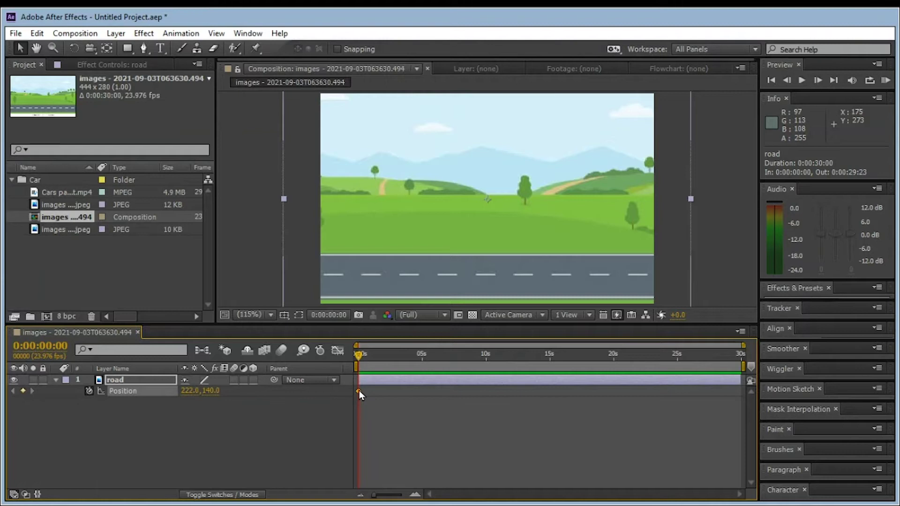
Add a second Position keyframe at 0:00:08:08 by shifting the road layer horizontally to about 708, 140
{"action": "left_click_drag", "start_coordinate": [359, 359], "coordinate": [465, 401]}
{"action": "key", "text": "ctrl+z"}
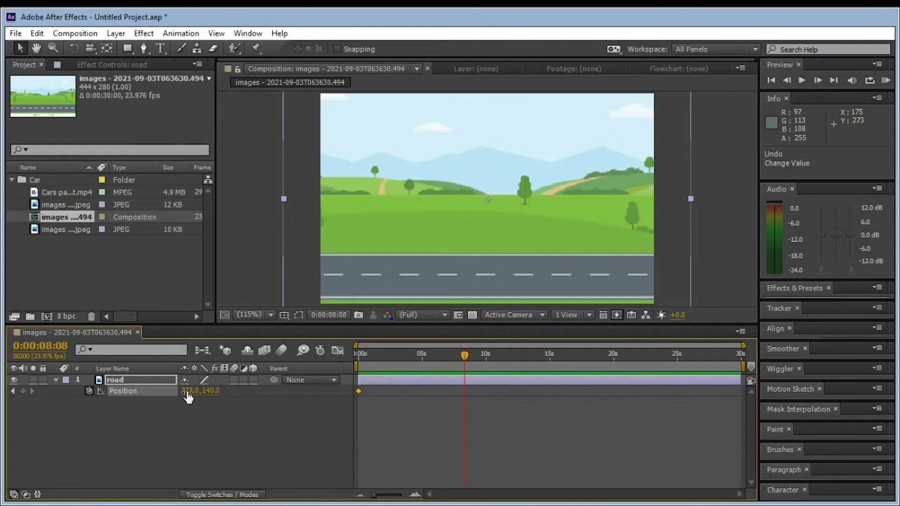
{"action": "left_click_drag", "start_coordinate": [189, 392], "coordinate": [209, 392]}
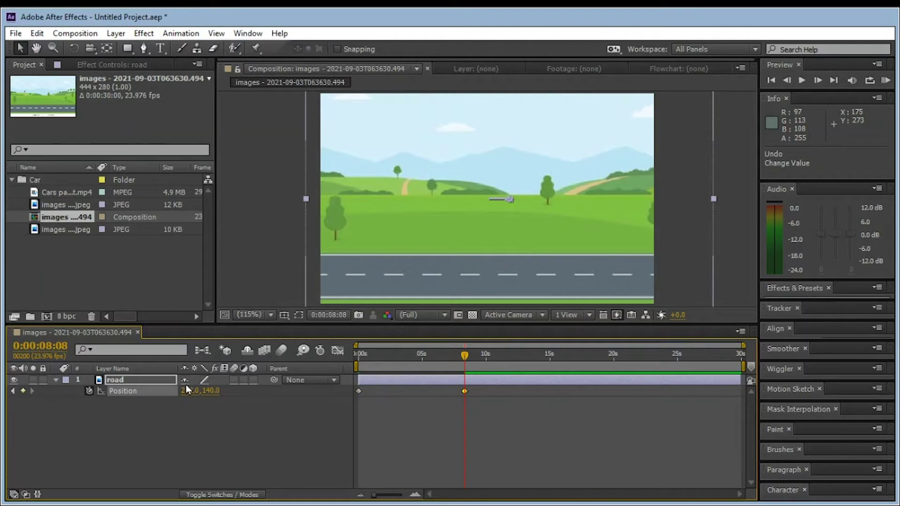
{"action": "left_click_drag", "start_coordinate": [187, 392], "coordinate": [557, 464]}
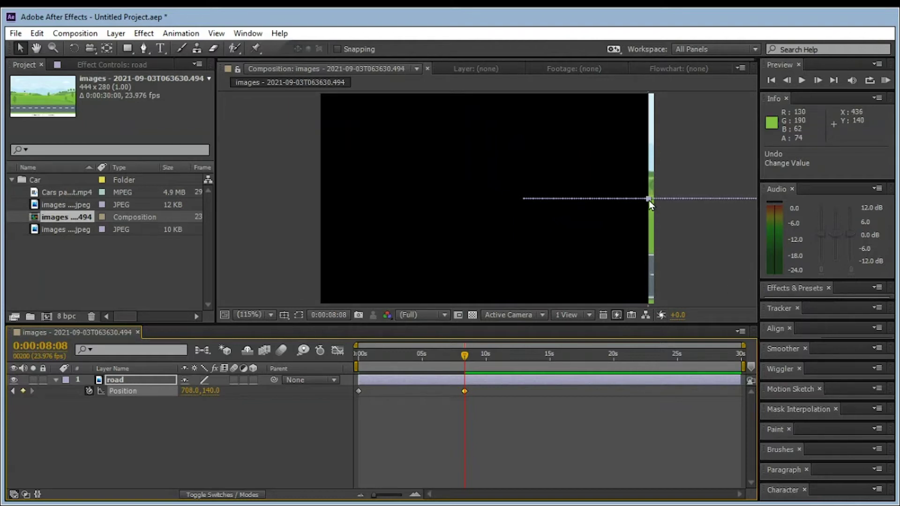
Stretch the road layer horizontally to cover the frame with its end Position at 1268, 140, and preview the motion from the start
{"action": "left_click_drag", "start_coordinate": [649, 200], "coordinate": [266, 255]}
{"action": "key", "text": "space"}
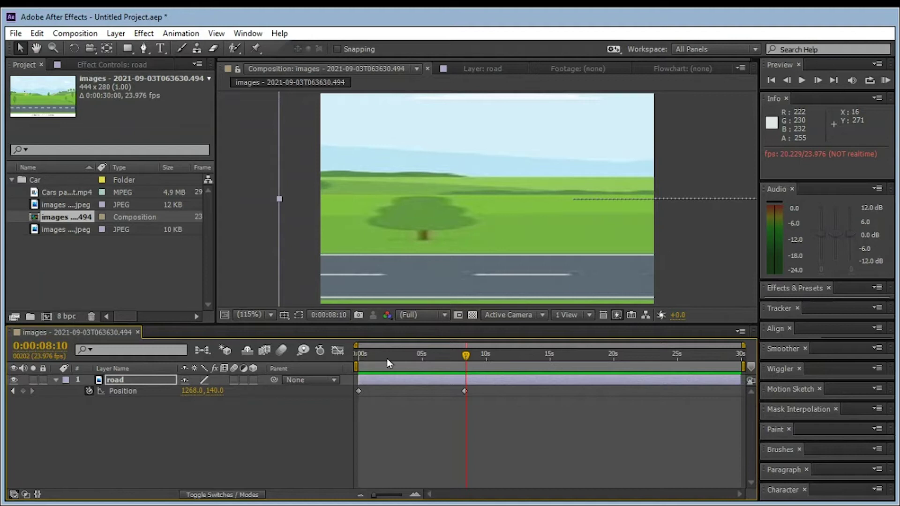
{"action": "key", "text": "Home"}
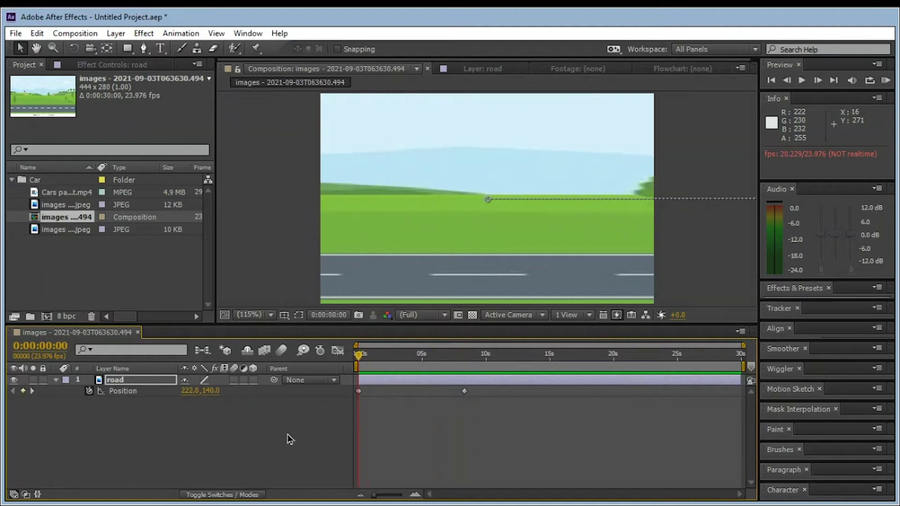
Collapse the road layer's properties and add the orange car image to the composition above the road layer
{"action": "left_click", "coordinate": [54, 380]}
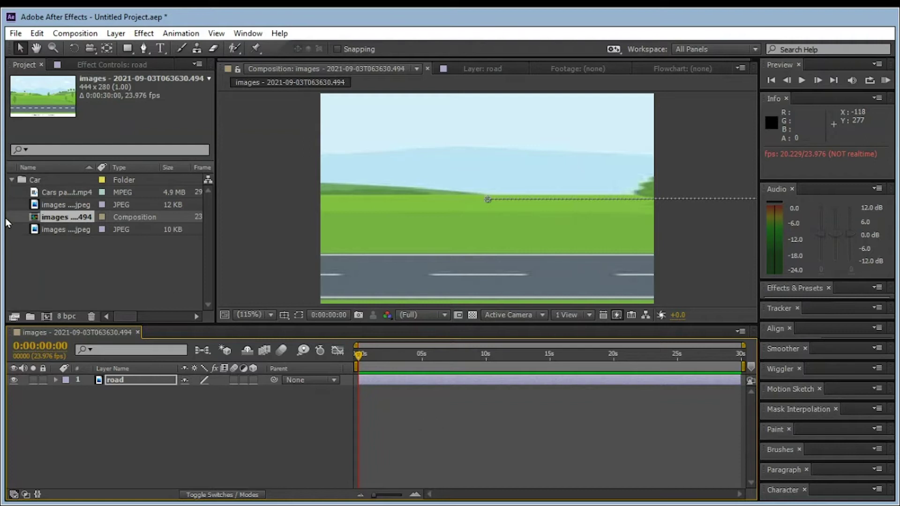
{"action": "left_click", "coordinate": [35, 190]}
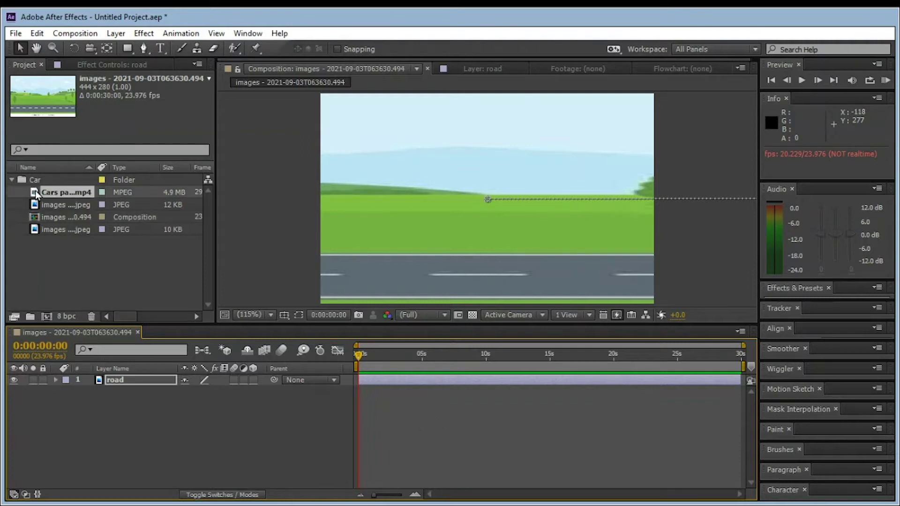
{"action": "key", "text": "Down"}
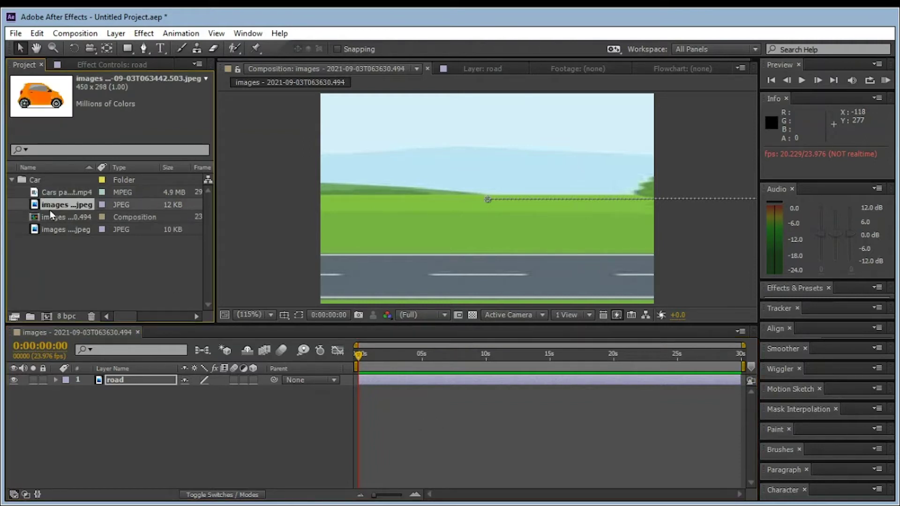
{"action": "left_click_drag", "start_coordinate": [37, 207], "coordinate": [66, 401]}
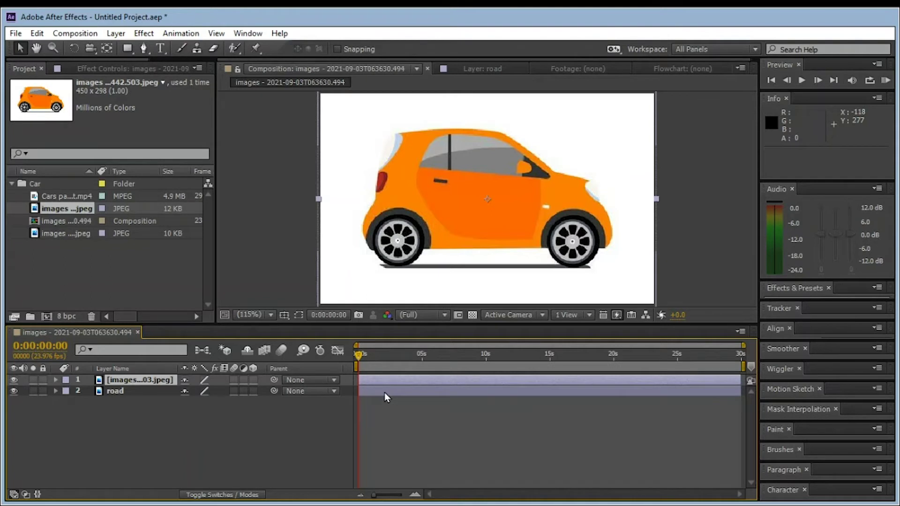
Rename the orange car image's layer as car
{"action": "left_click", "coordinate": [114, 381]}
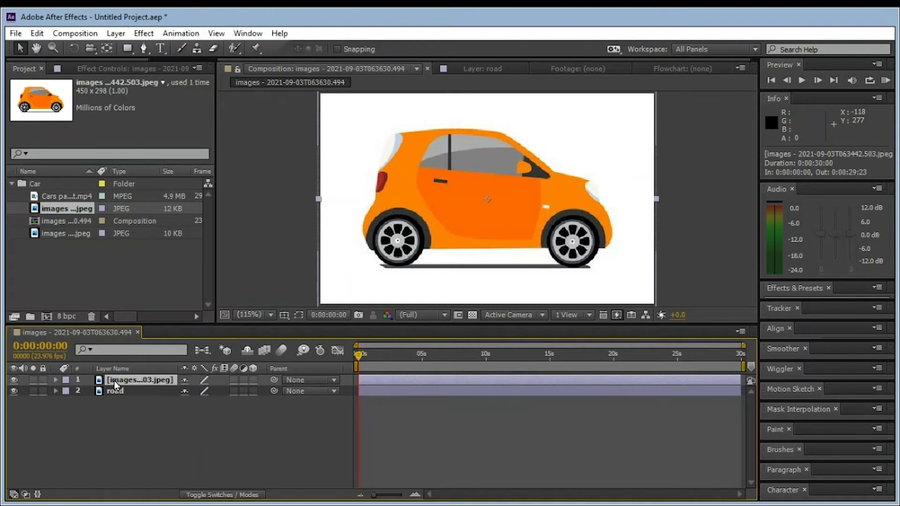
{"action": "key", "text": "Return"}
{"action": "type", "text": "car"}
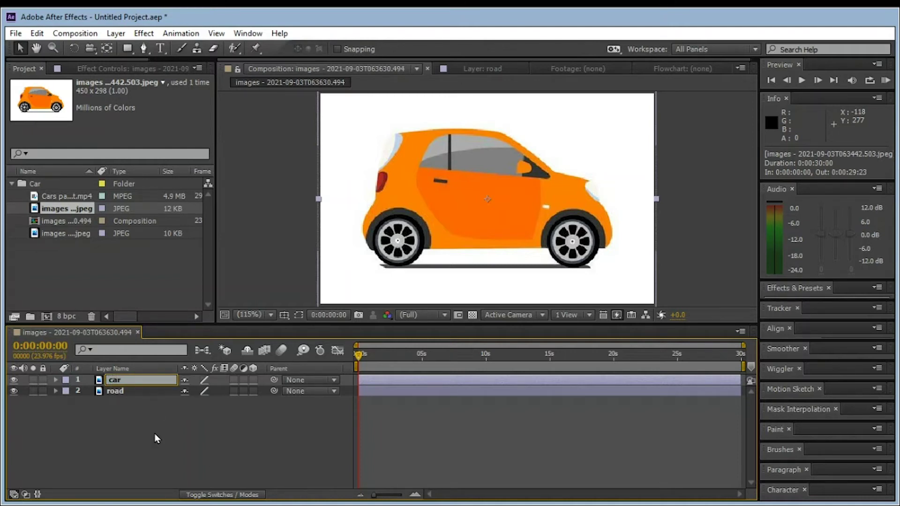
{"action": "key", "text": "Return"}
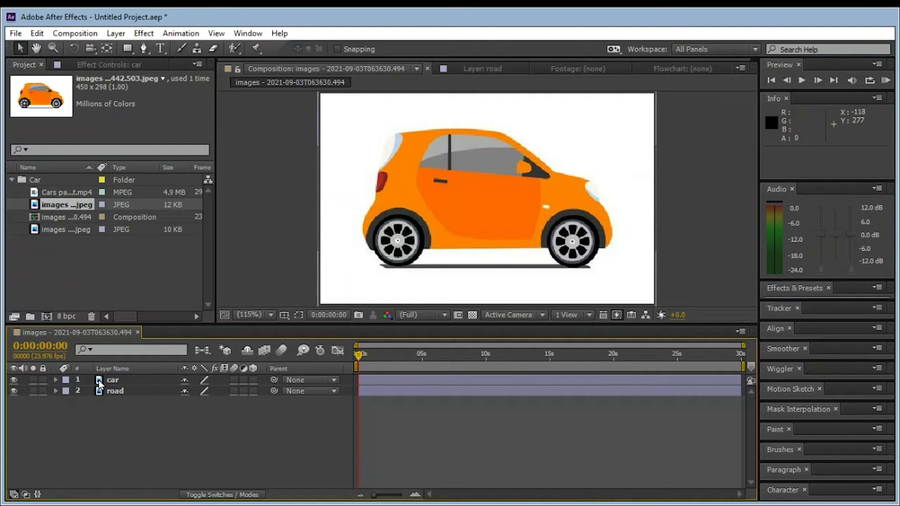
Flip the car layer horizontally to a scale of about -102%, 100% and position it at about 218.5, 148.7
{"action": "left_click", "coordinate": [99, 382]}
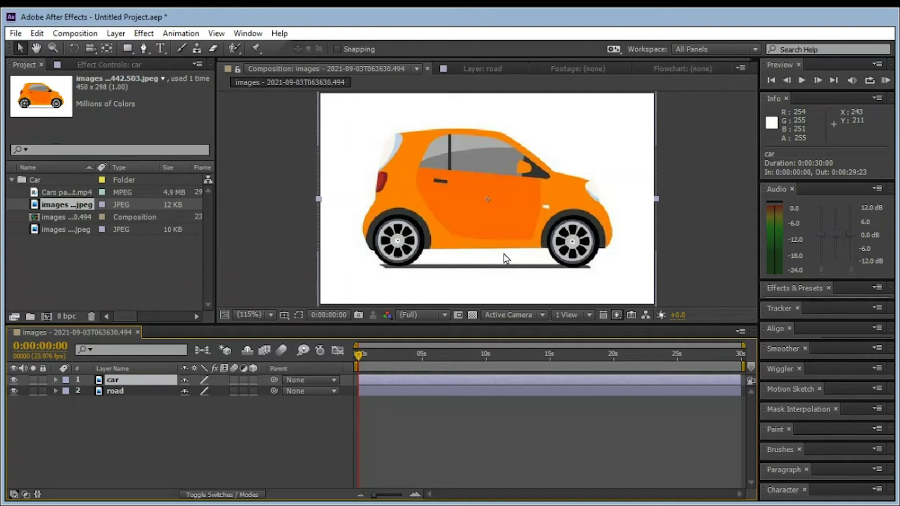
{"action": "left_click_drag", "start_coordinate": [655, 304], "coordinate": [654, 276]}
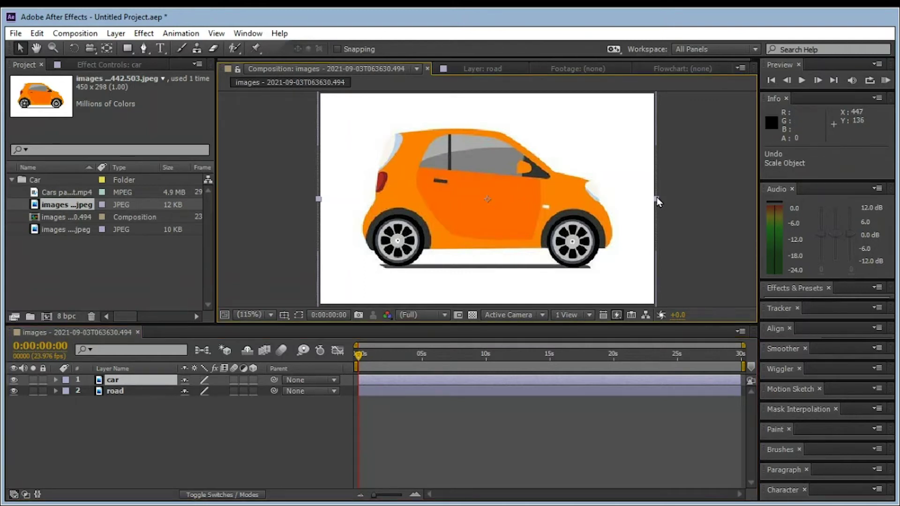
{"action": "left_click_drag", "start_coordinate": [657, 202], "coordinate": [315, 240]}
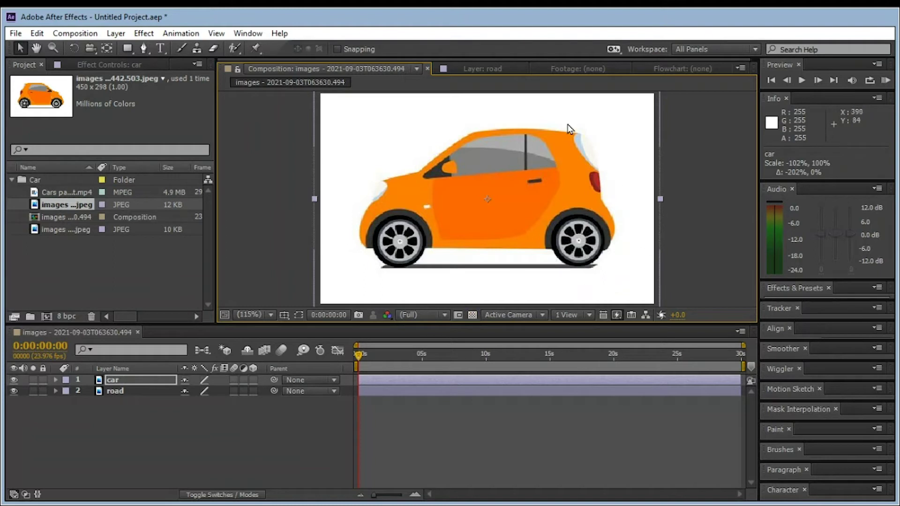
{"action": "left_click_drag", "start_coordinate": [562, 142], "coordinate": [547, 187]}
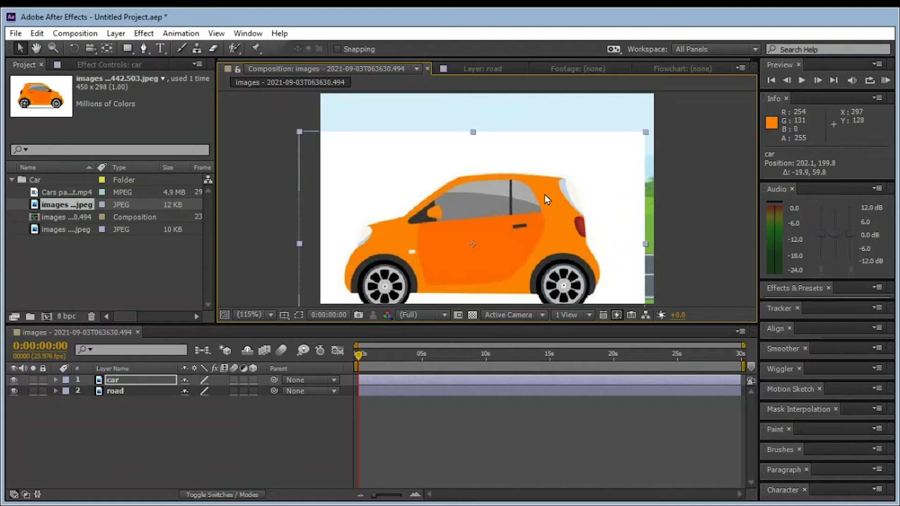
{"action": "left_click_drag", "start_coordinate": [566, 179], "coordinate": [579, 141]}
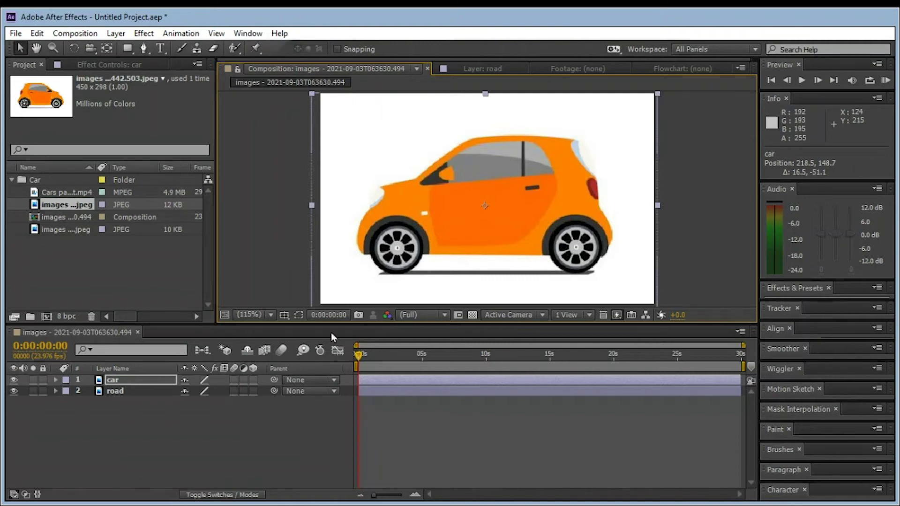
Scale the car layer down to about -32.5%, 29% and move it onto the road at about 208.1, 209.3
{"action": "left_click", "coordinate": [105, 382]}
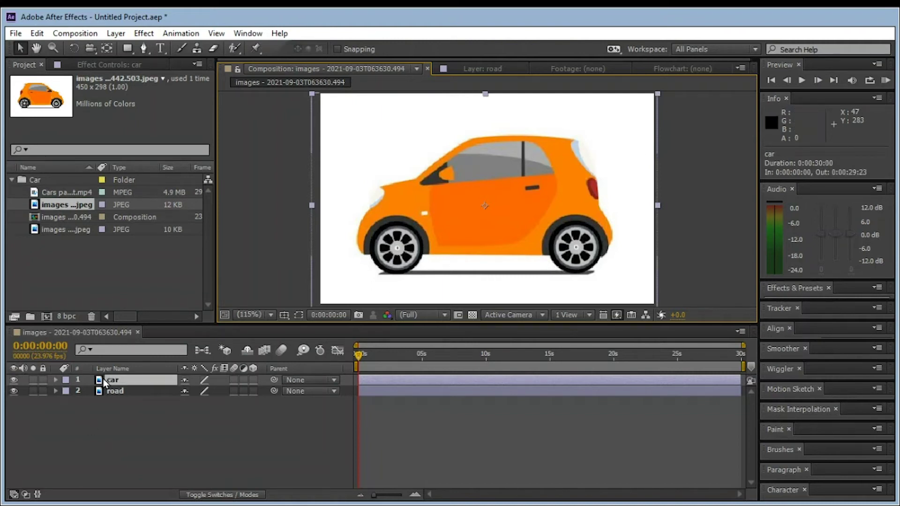
{"action": "key", "text": "s"}
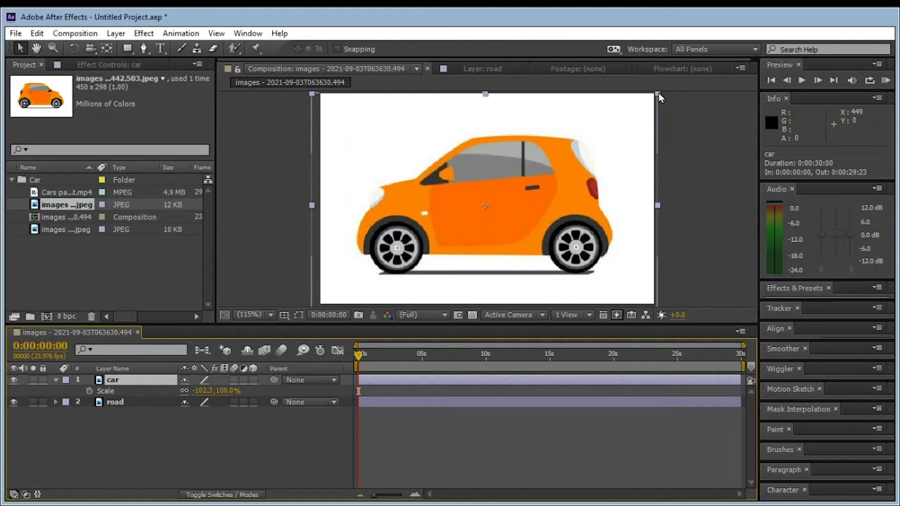
{"action": "left_click_drag", "start_coordinate": [658, 96], "coordinate": [537, 174]}
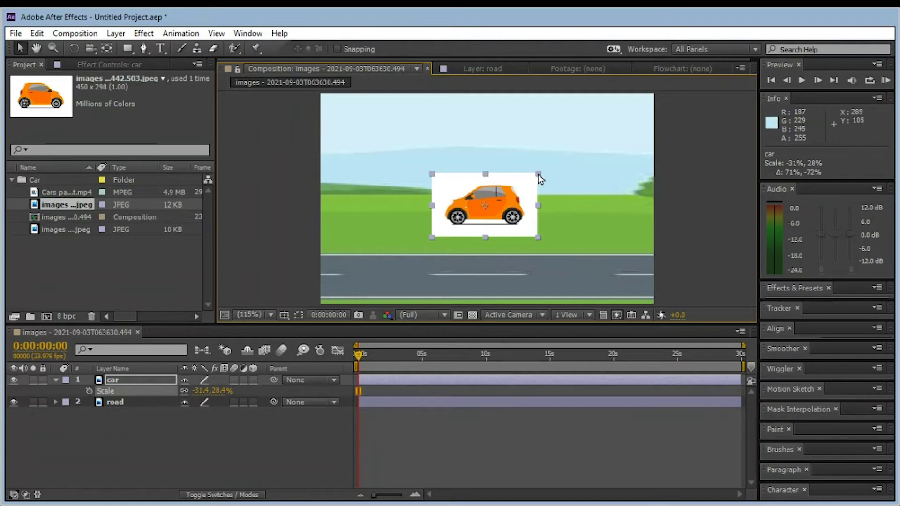
{"action": "left_click_drag", "start_coordinate": [557, 168], "coordinate": [533, 178]}
{"action": "left_click_drag", "start_coordinate": [493, 212], "coordinate": [483, 257]}
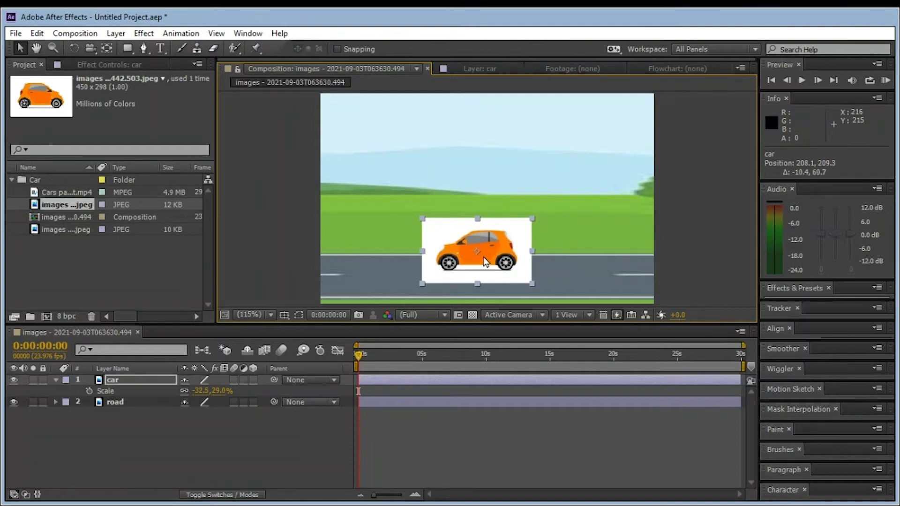
Try to cut the car out of its white background with a rough Pen mask around its outline
{"action": "left_click", "coordinate": [466, 380]}
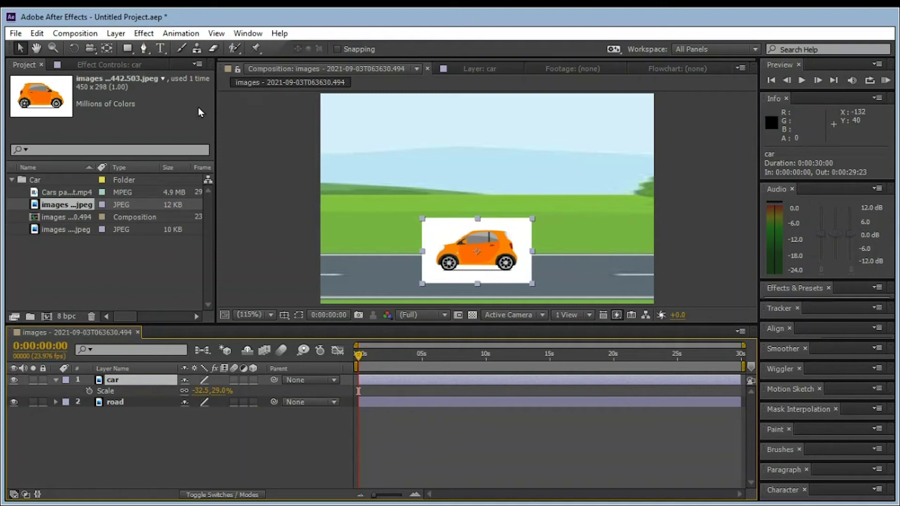
{"action": "left_click", "coordinate": [145, 48]}
{"action": "left_click", "coordinate": [491, 272]}
{"action": "left_click", "coordinate": [466, 266]}
{"action": "left_click", "coordinate": [456, 272]}
{"action": "left_click_drag", "start_coordinate": [429, 259], "coordinate": [430, 242]}
{"action": "left_click", "coordinate": [442, 235]}
{"action": "left_click", "coordinate": [487, 219]}
{"action": "left_click", "coordinate": [520, 244]}
{"action": "left_click", "coordinate": [506, 274]}
{"action": "left_click", "coordinate": [491, 272]}
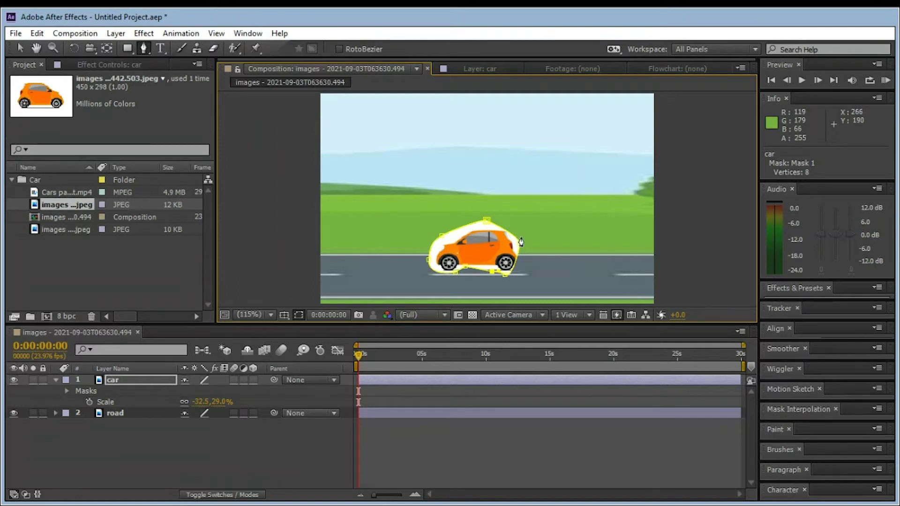
{"action": "key", "text": "ctrl+z"}
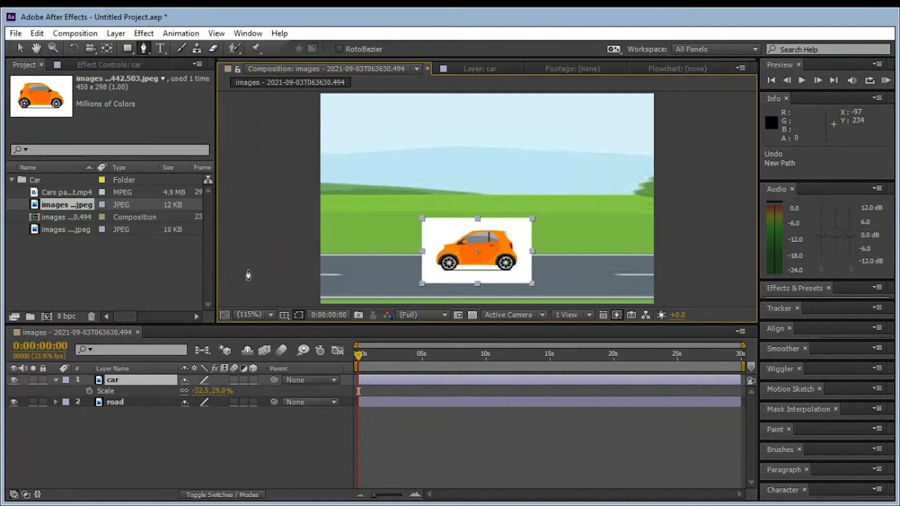
Key out the white background around the car with a Color Key effect, sampling the white and setting Color Tolerance to 100
{"action": "key", "text": "v"}
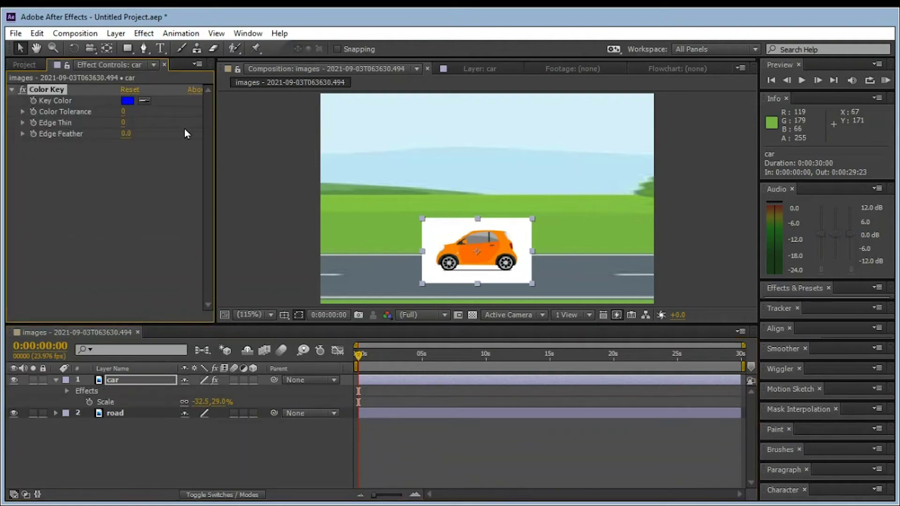
{"action": "left_click", "coordinate": [149, 97]}
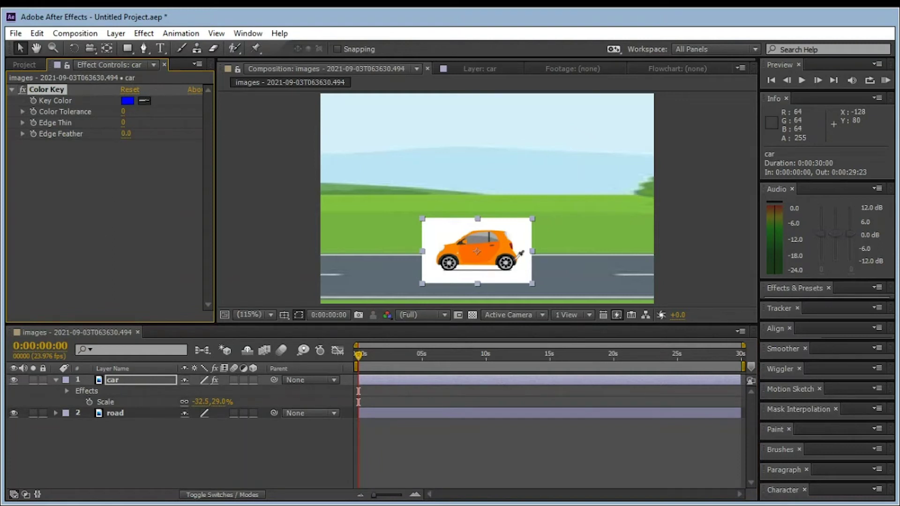
{"action": "left_click", "coordinate": [449, 232]}
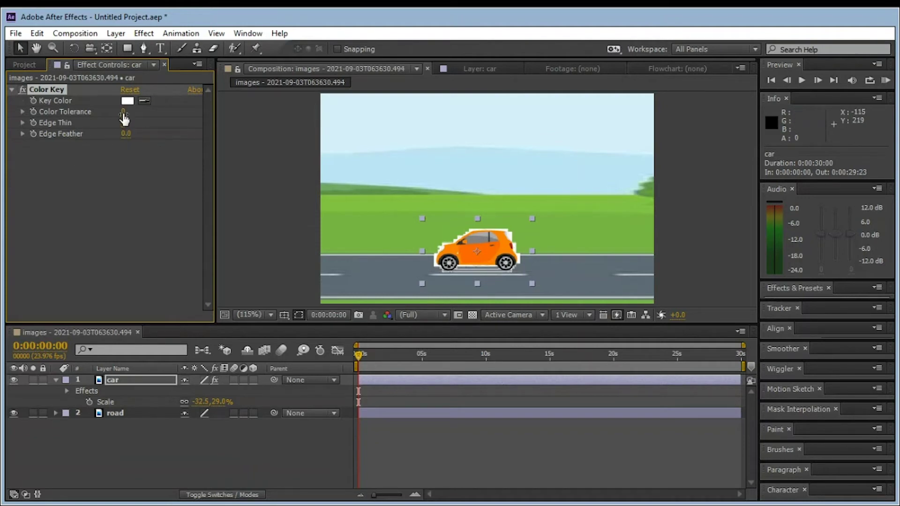
{"action": "left_click_drag", "start_coordinate": [123, 117], "coordinate": [166, 129]}
{"action": "left_click_drag", "start_coordinate": [220, 145], "coordinate": [224, 147]}
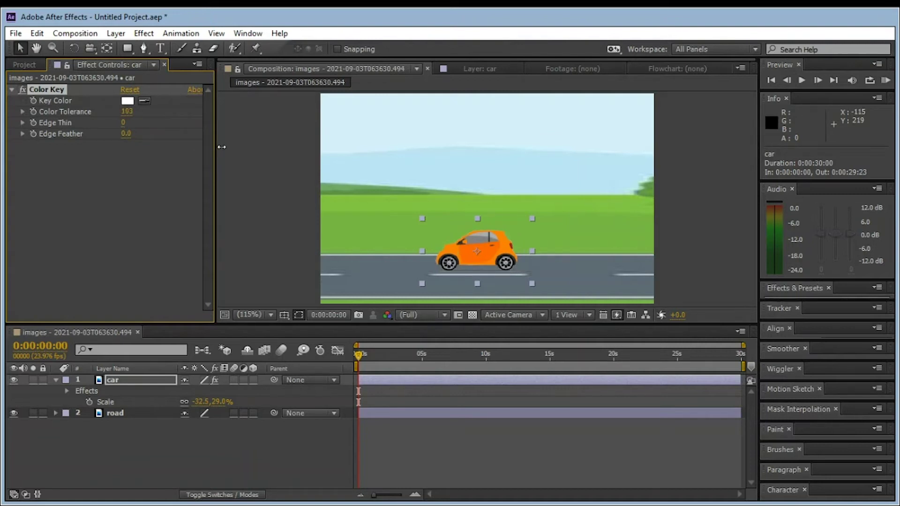
{"action": "left_click", "coordinate": [125, 112]}
{"action": "type", "text": "100"}
{"action": "key", "text": "Return"}
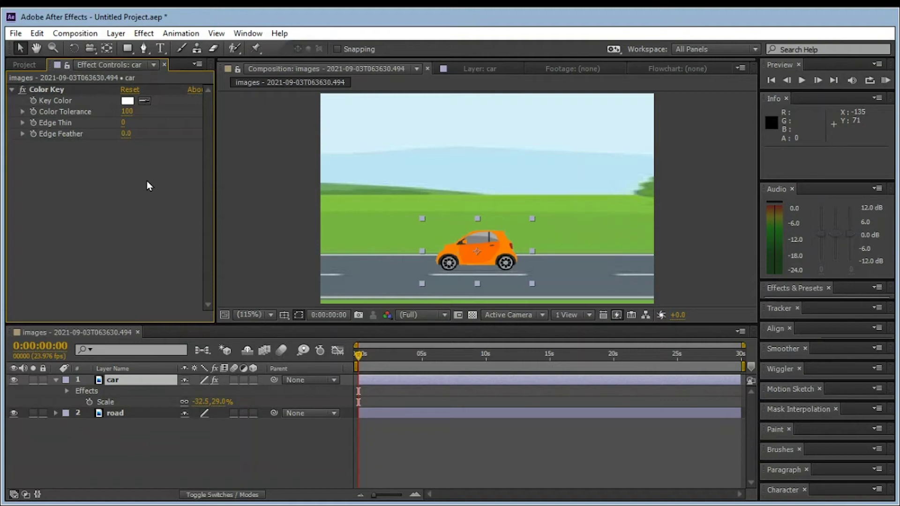
Refine the keyed outline of the car with Edge Thin 1 and Edge Feather 2.0
{"action": "left_click", "coordinate": [52, 49]}
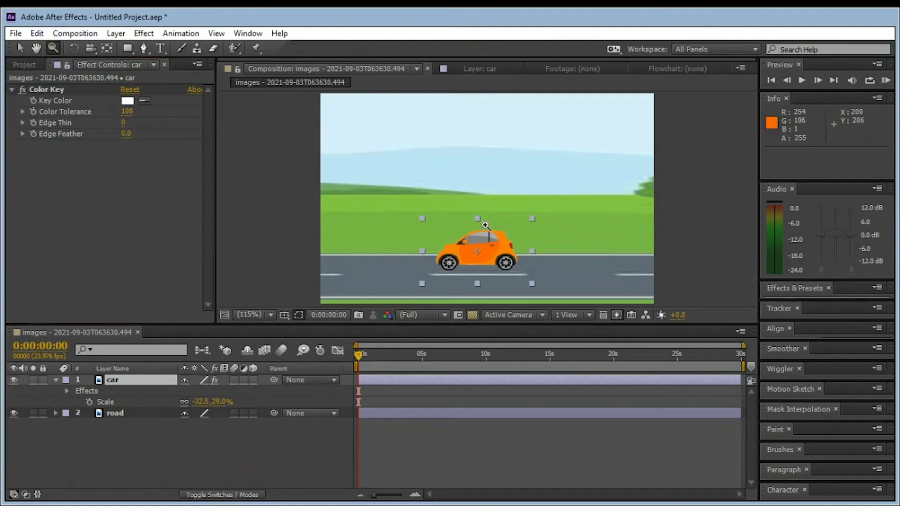
{"action": "left_click", "coordinate": [501, 246]}
{"action": "left_click", "coordinate": [501, 246]}
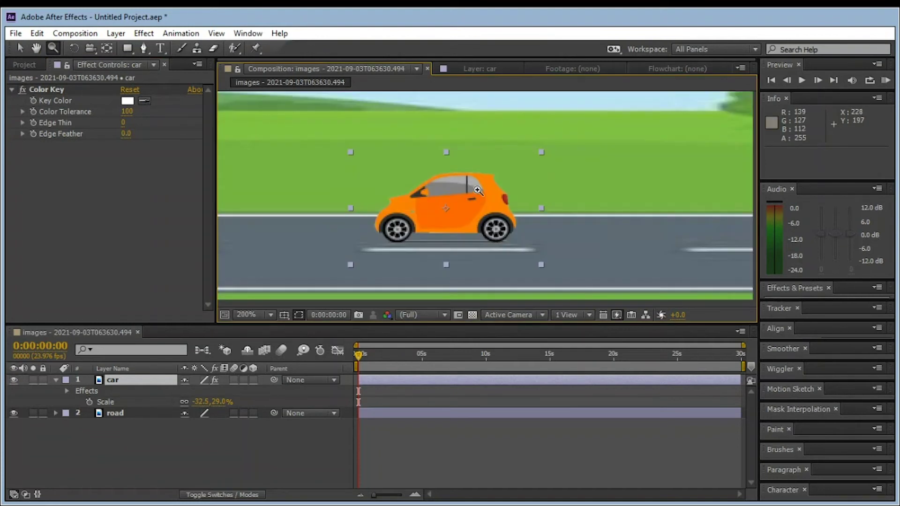
{"action": "left_click", "coordinate": [478, 190]}
{"action": "left_click", "coordinate": [478, 189]}
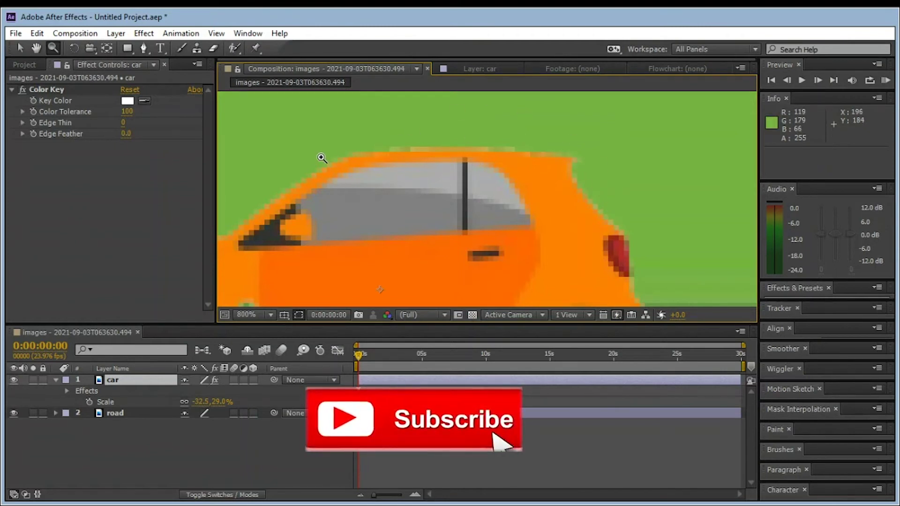
{"action": "left_click", "coordinate": [124, 123]}
{"action": "type", "text": "1"}
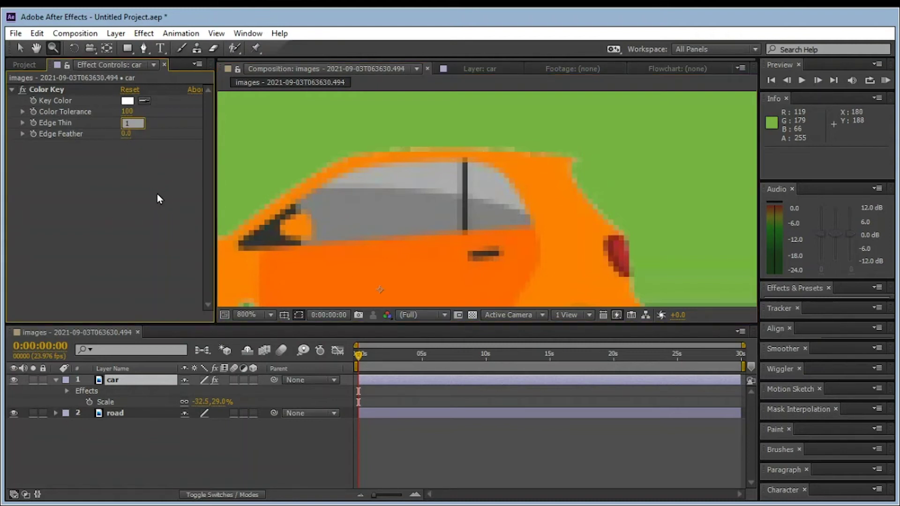
{"action": "key", "text": "Return"}
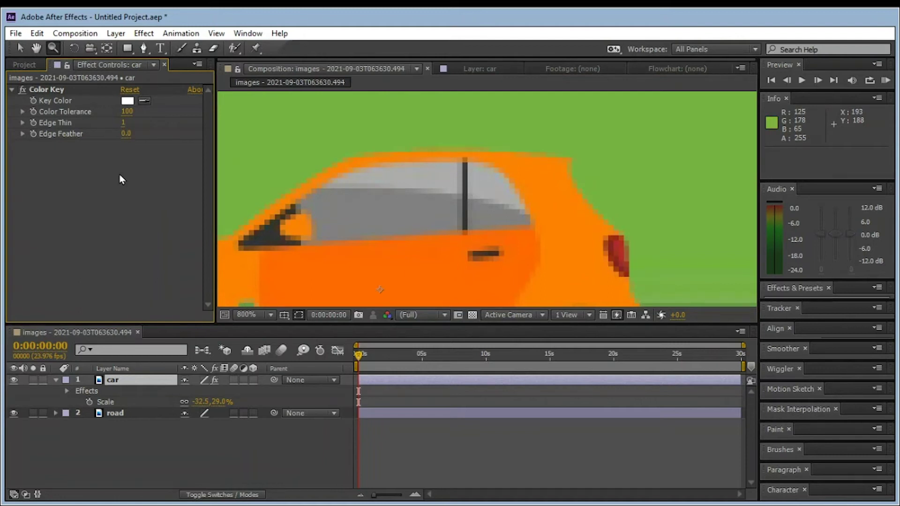
{"action": "left_click", "coordinate": [126, 133]}
{"action": "type", "text": "2"}
{"action": "key", "text": "Return"}
{"action": "key", "text": "shift+slash"}
{"action": "left_click", "coordinate": [492, 431]}
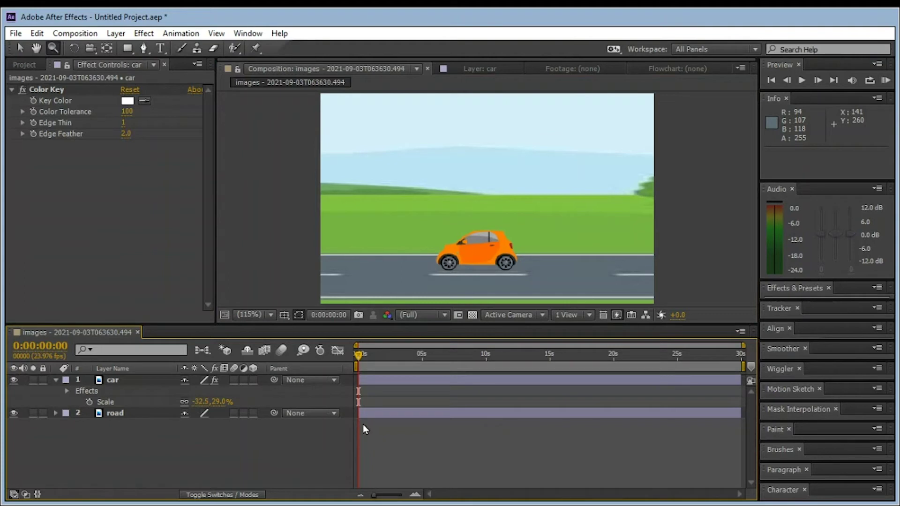
Collapse the car layer's properties and preview the car over the moving road from the start
{"action": "left_click", "coordinate": [362, 378]}
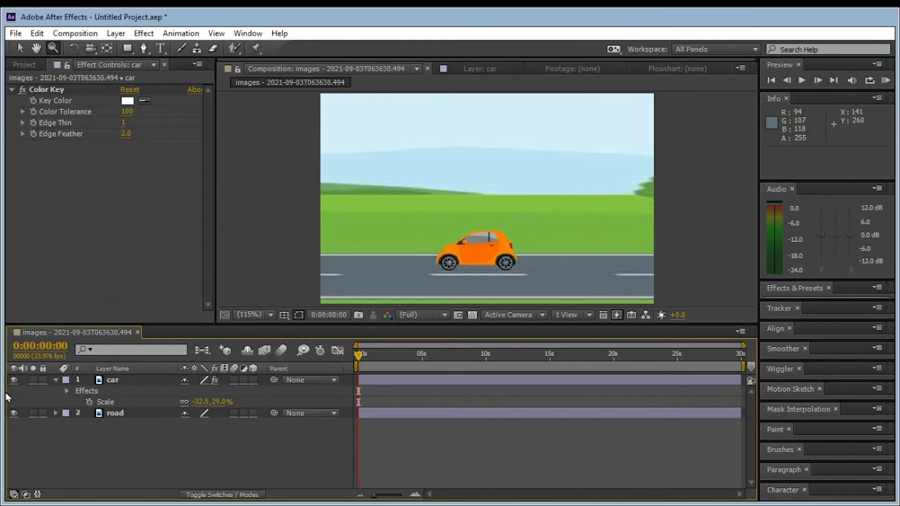
{"action": "left_click", "coordinate": [56, 380]}
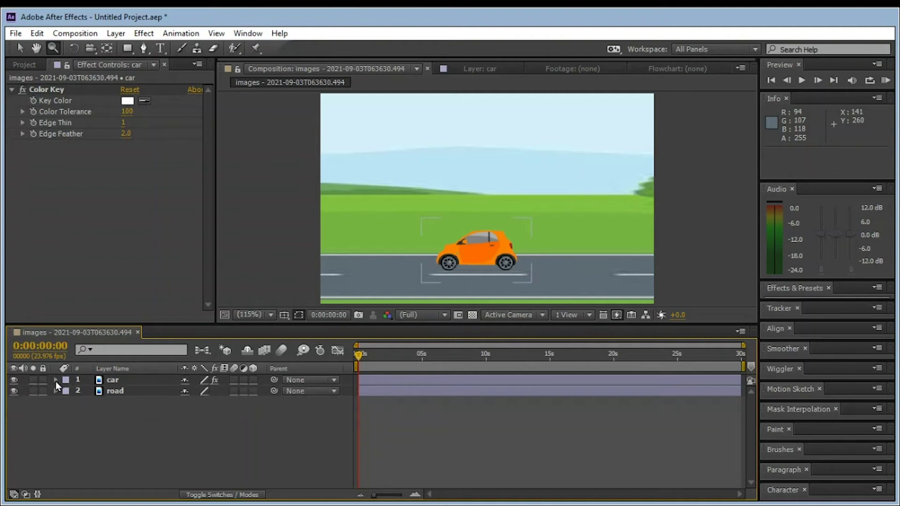
{"action": "key", "text": "space"}
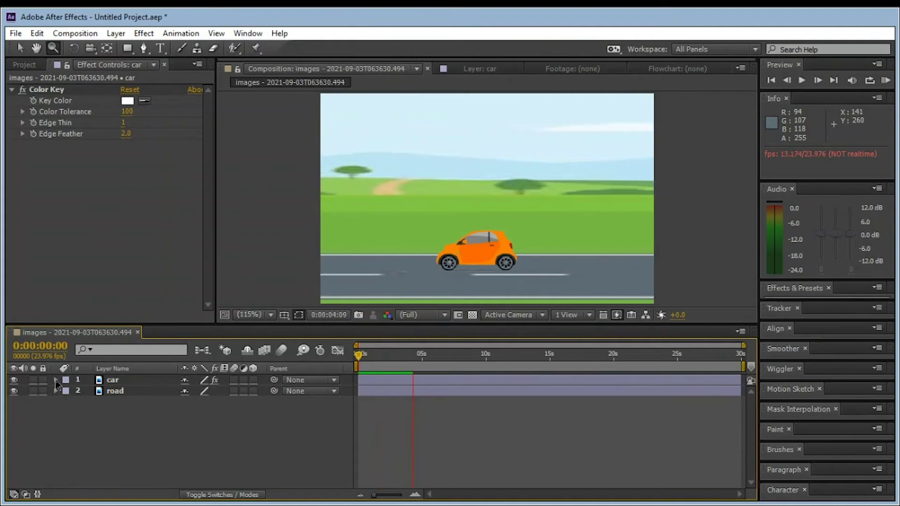
{"action": "key", "text": "space"}
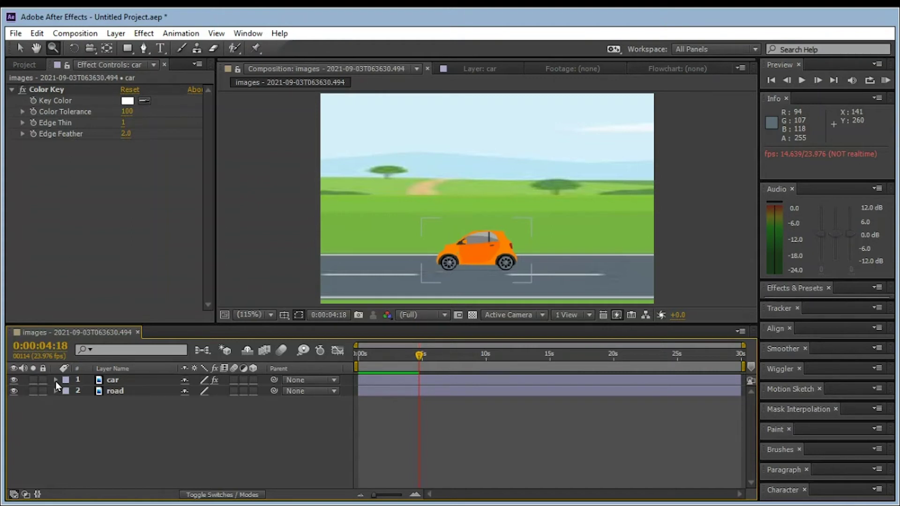
{"action": "left_click", "coordinate": [332, 440]}
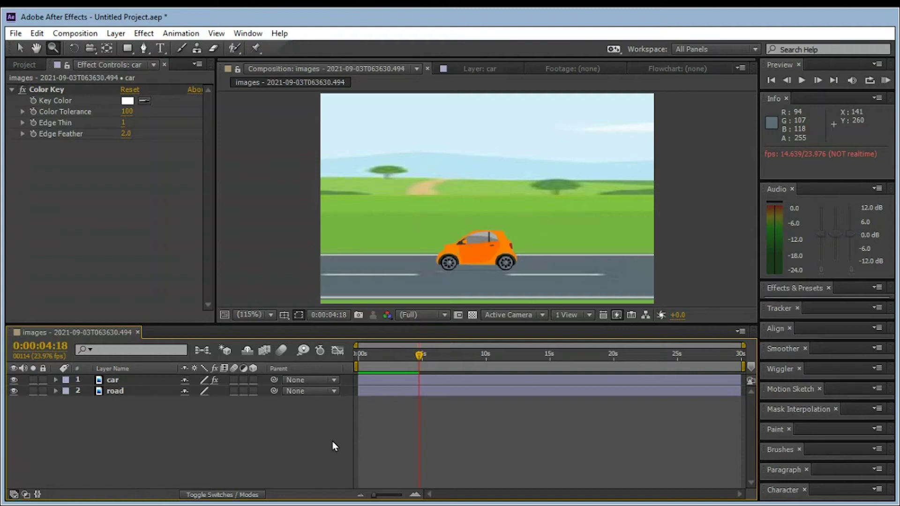
{"action": "left_click", "coordinate": [398, 356]}
{"action": "key", "text": "Home"}
{"action": "key", "text": "space"}
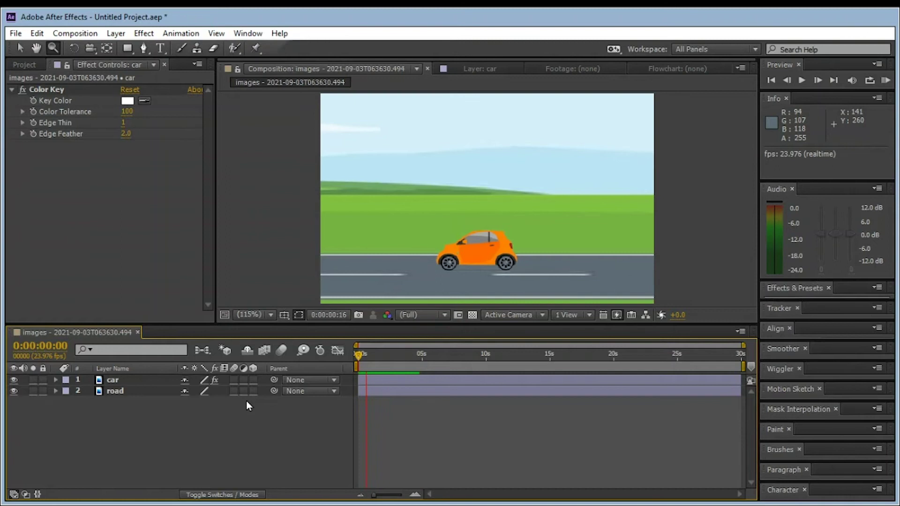
{"action": "left_click_drag", "start_coordinate": [390, 357], "coordinate": [302, 398]}
{"action": "key", "text": "space"}
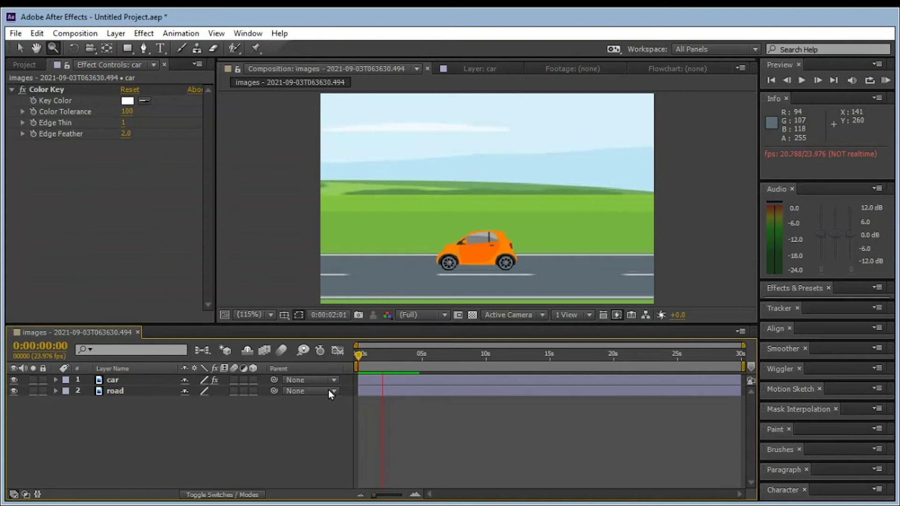
{"action": "key", "text": "space"}
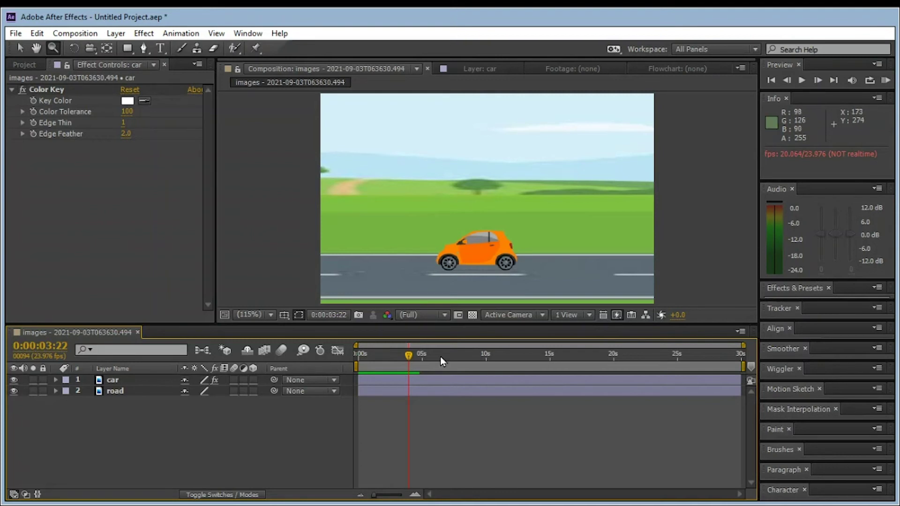
Duplicate the car layer and draw a wheel-sized elliptical mask on the copy near the front wheel
{"action": "left_click", "coordinate": [116, 381]}
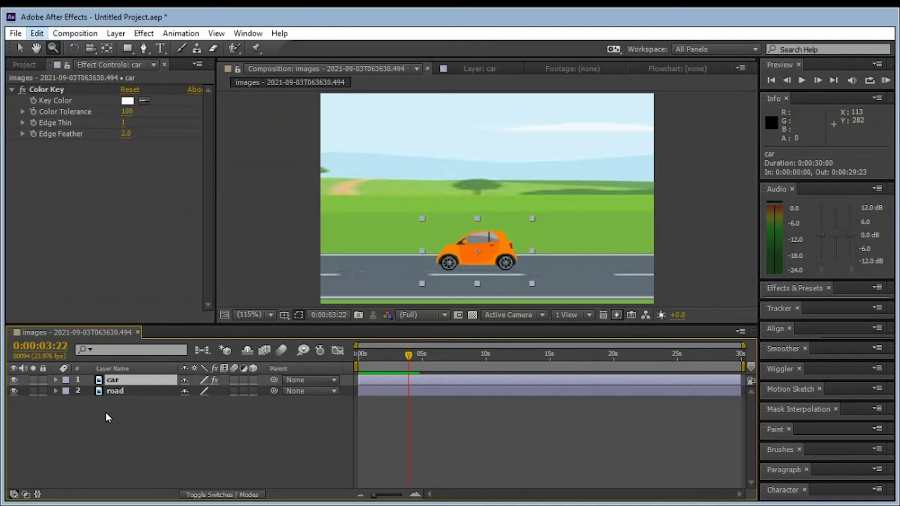
{"action": "key", "text": "ctrl+d"}
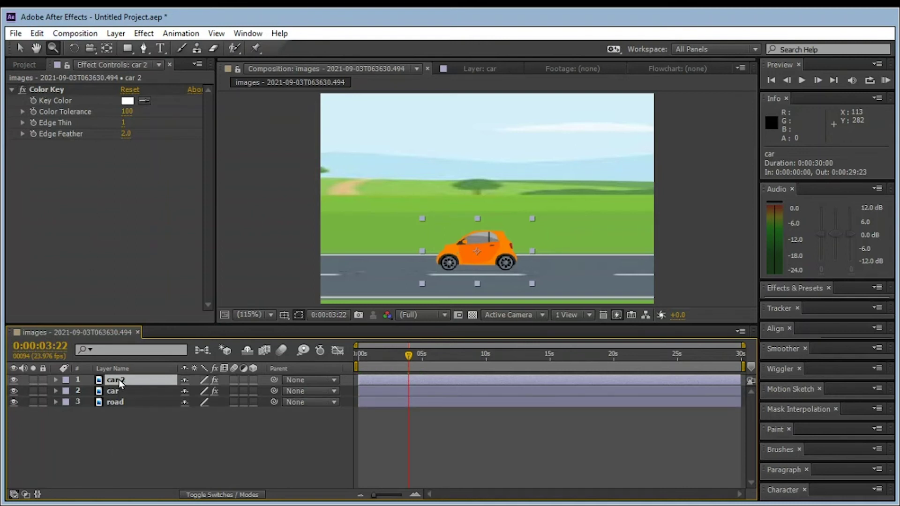
{"action": "left_click", "coordinate": [52, 52]}
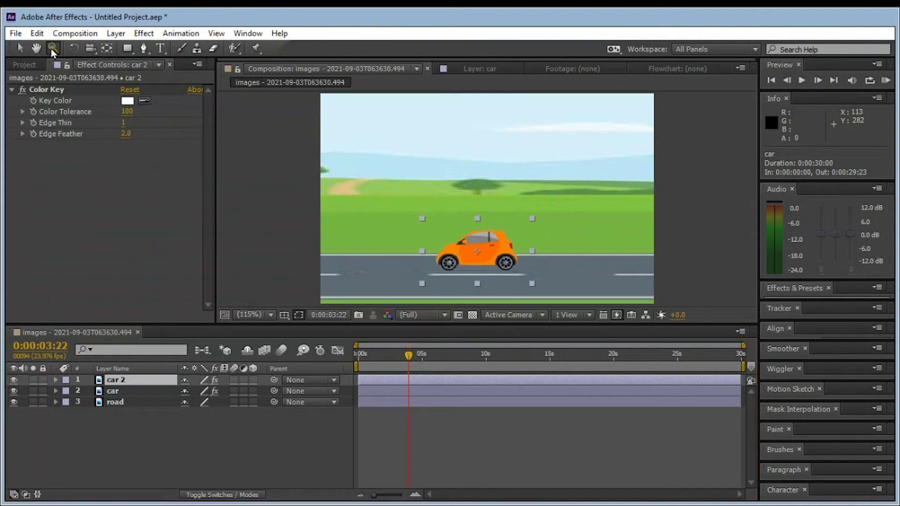
{"action": "left_click", "coordinate": [449, 265]}
{"action": "left_click", "coordinate": [497, 198]}
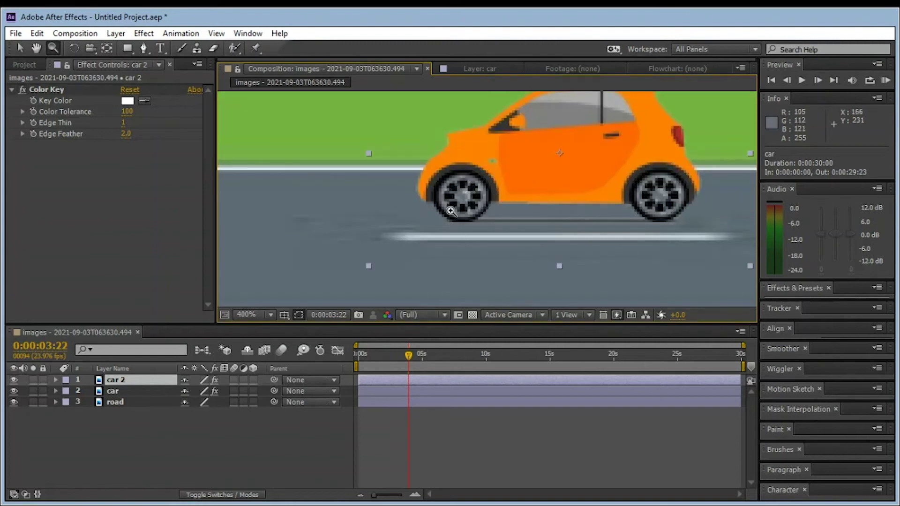
{"action": "left_click", "coordinate": [451, 211]}
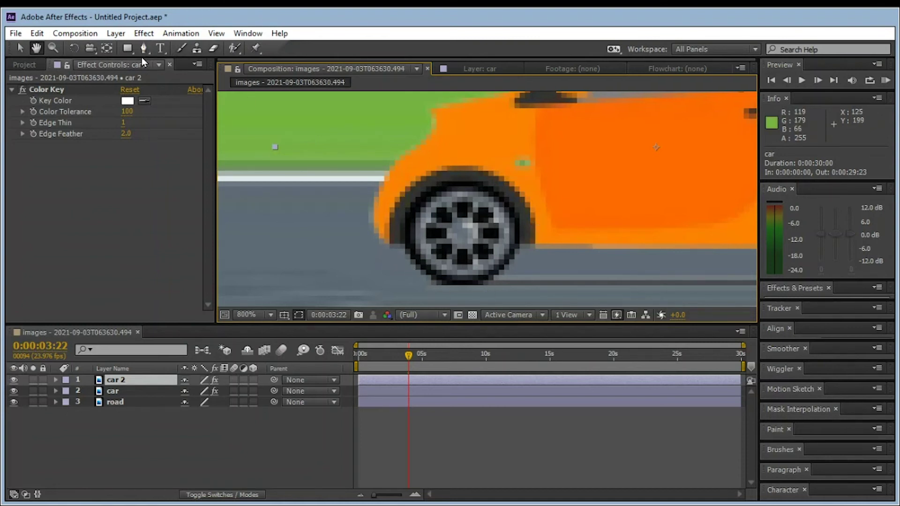
{"action": "left_click", "coordinate": [129, 47]}
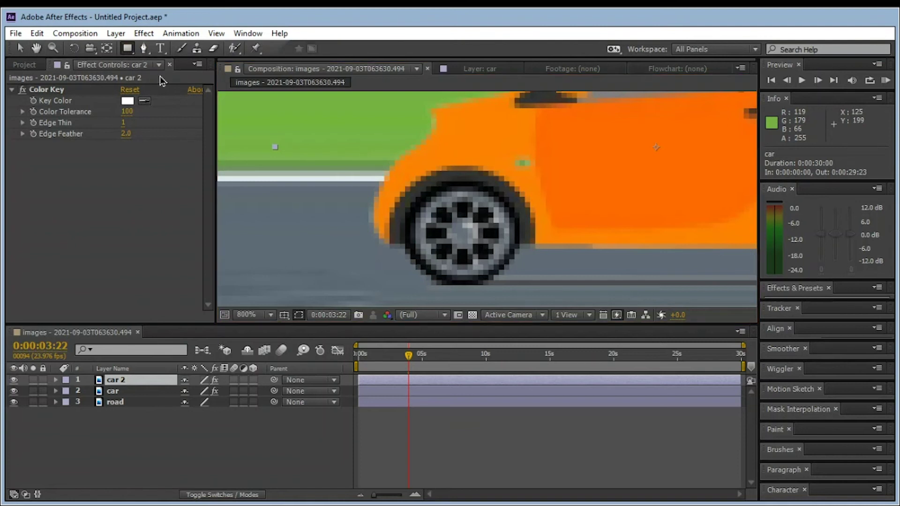
{"action": "key", "text": "q"}
{"action": "key", "text": "q"}
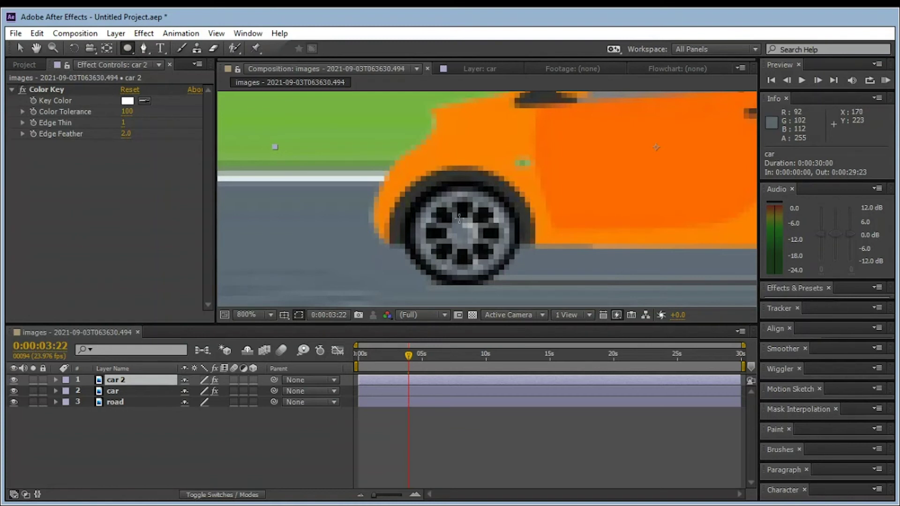
{"action": "mouse_move", "coordinate": [501, 233]}
{"action": "left_mouse_down"}
{"action": "mouse_move", "coordinate": [433, 216]}
{"action": "mouse_move", "coordinate": [416, 159]}
{"action": "left_mouse_up"}
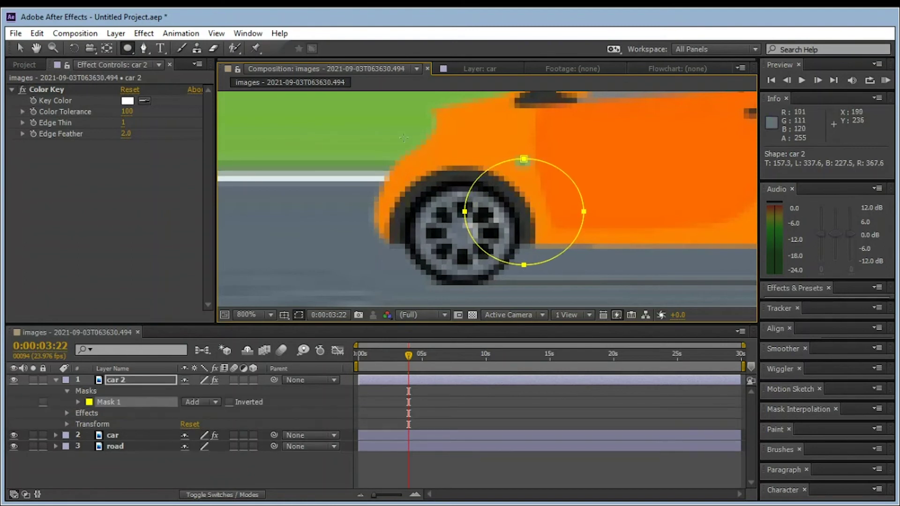
Center the elliptical mask over the front wheel and rename the masked car copy to front tire
{"action": "left_click", "coordinate": [20, 49]}
{"action": "left_click_drag", "start_coordinate": [522, 262], "coordinate": [462, 278]}
{"action": "type", "text": "tire"}
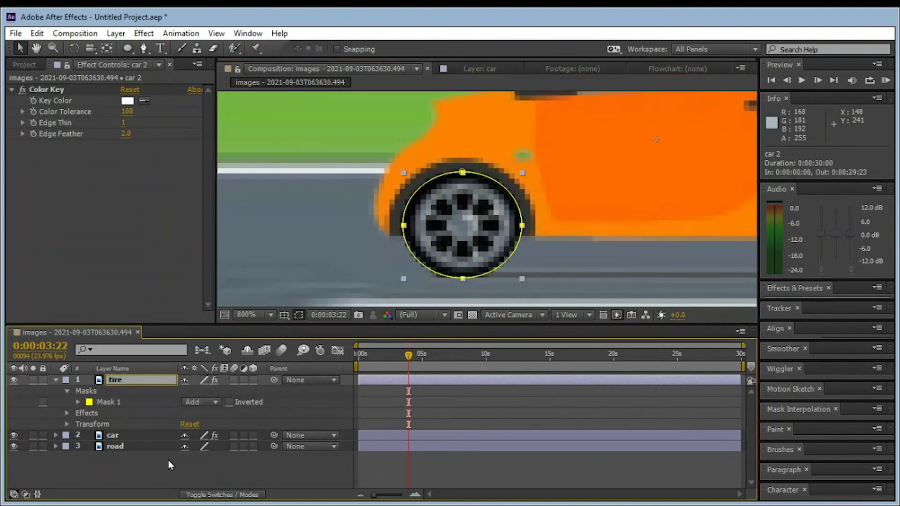
{"action": "key", "text": "Home"}
{"action": "type", "text": "front"}
{"action": "key", "text": "Return"}
{"action": "left_click", "coordinate": [56, 380]}
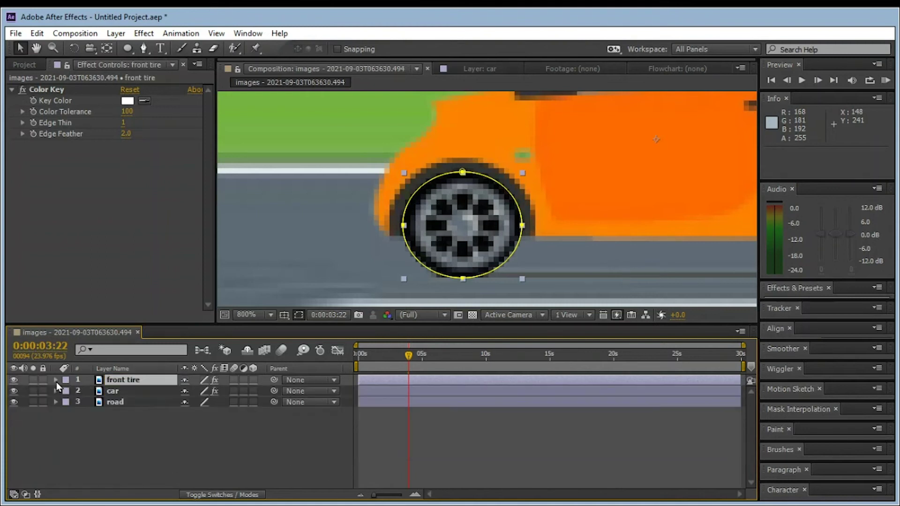
Hide the car layer and set the Mask Feather of the front tire layer to 3 pixels
{"action": "left_click", "coordinate": [14, 392]}
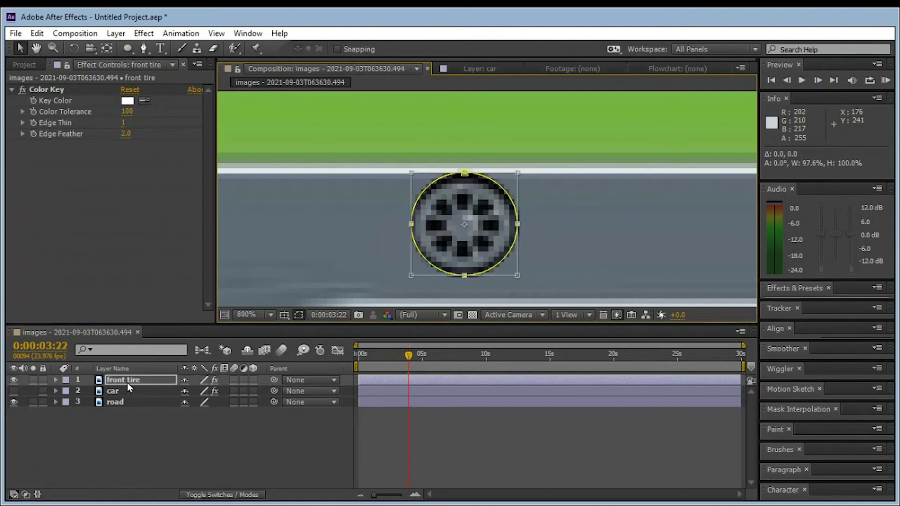
{"action": "left_click", "coordinate": [123, 379]}
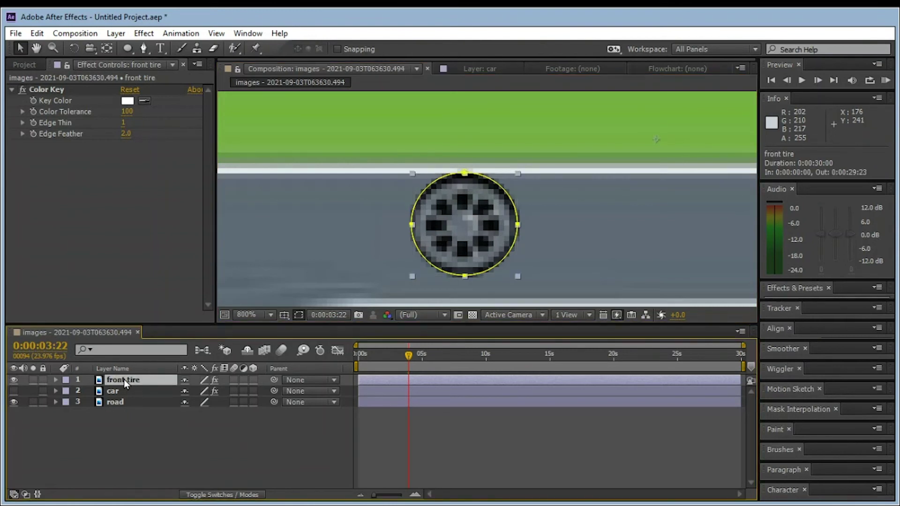
{"action": "key", "text": "f"}
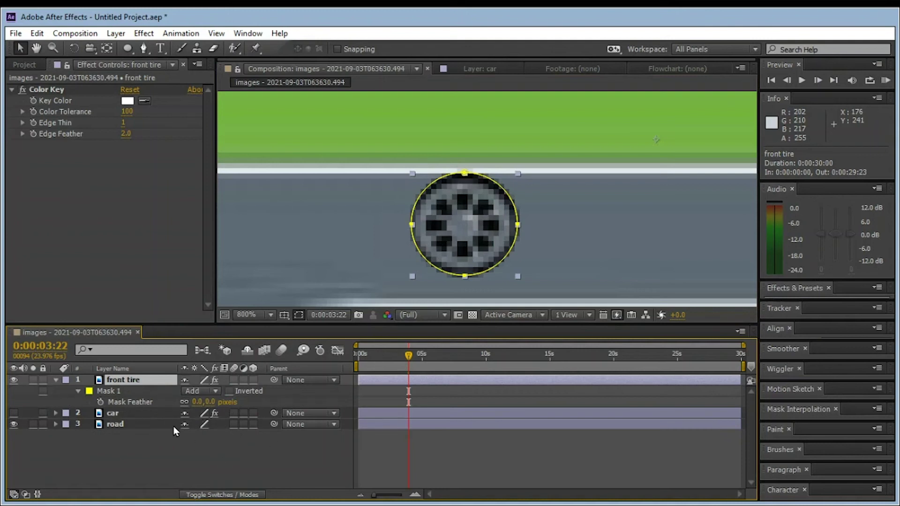
{"action": "left_click", "coordinate": [210, 403]}
{"action": "type", "text": "3"}
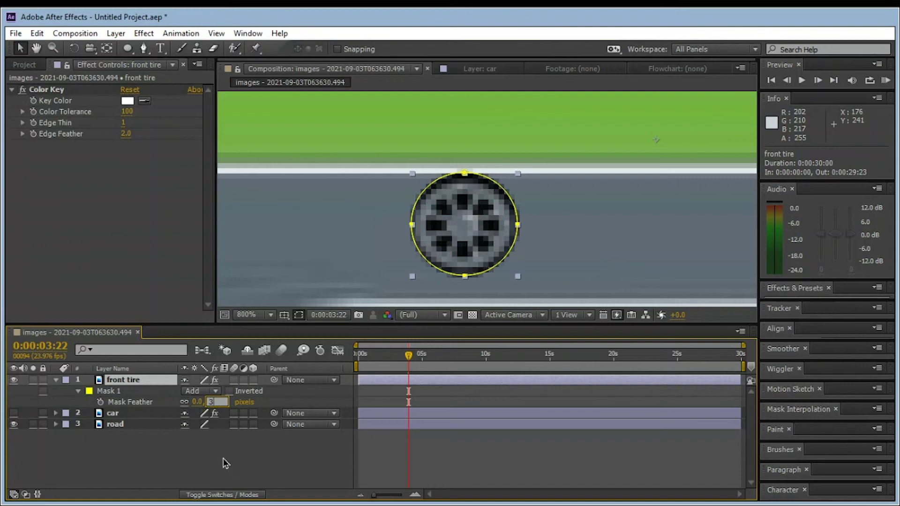
{"action": "left_click", "coordinate": [223, 458]}
{"action": "left_click", "coordinate": [396, 402]}
{"action": "left_click", "coordinate": [203, 434]}
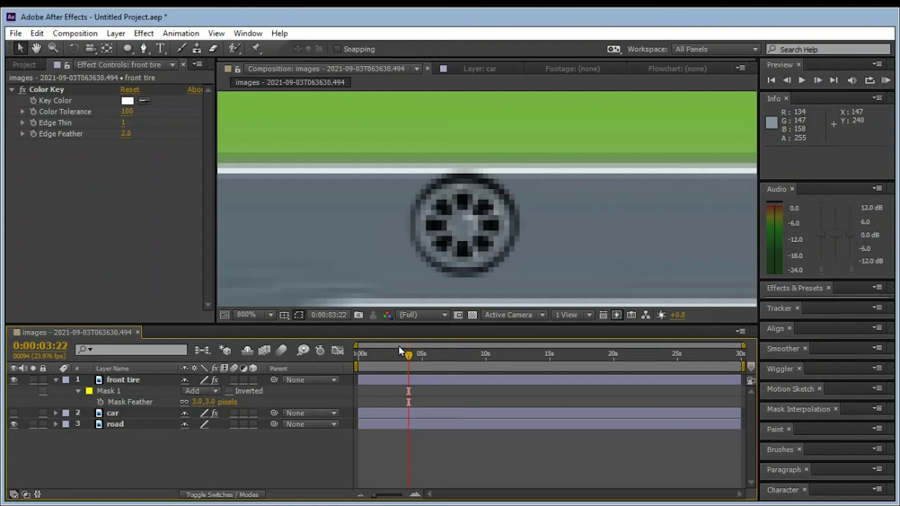
Move the front tire layer's anchor point to the center of the wheel with the Pan Behind tool
{"action": "left_click", "coordinate": [106, 51]}
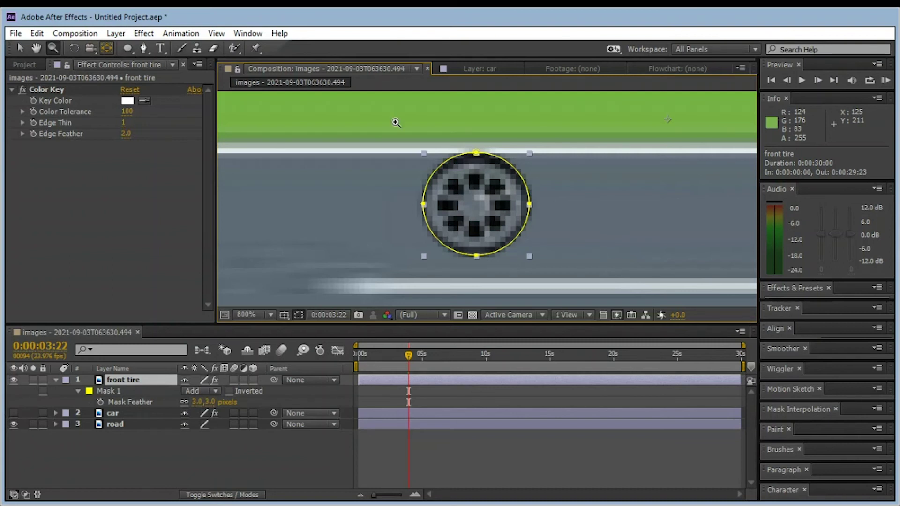
{"action": "left_click", "coordinate": [23, 48]}
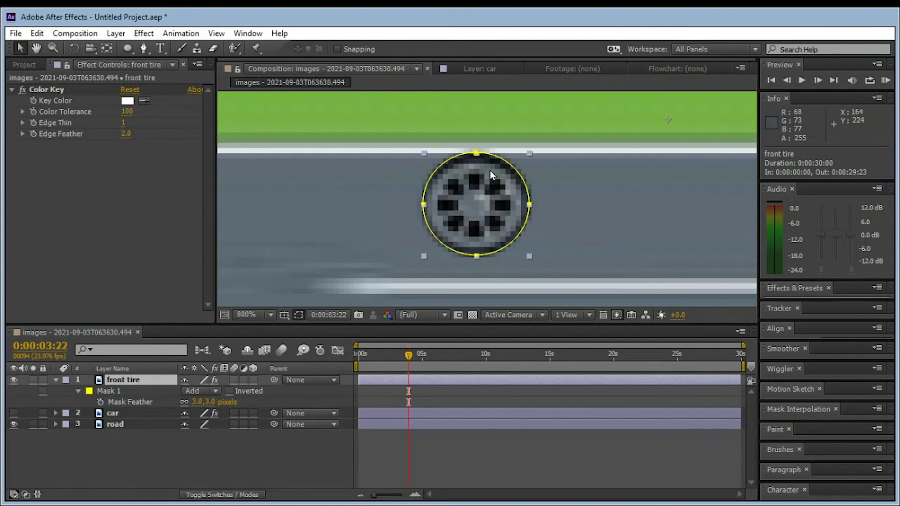
{"action": "key", "text": "y"}
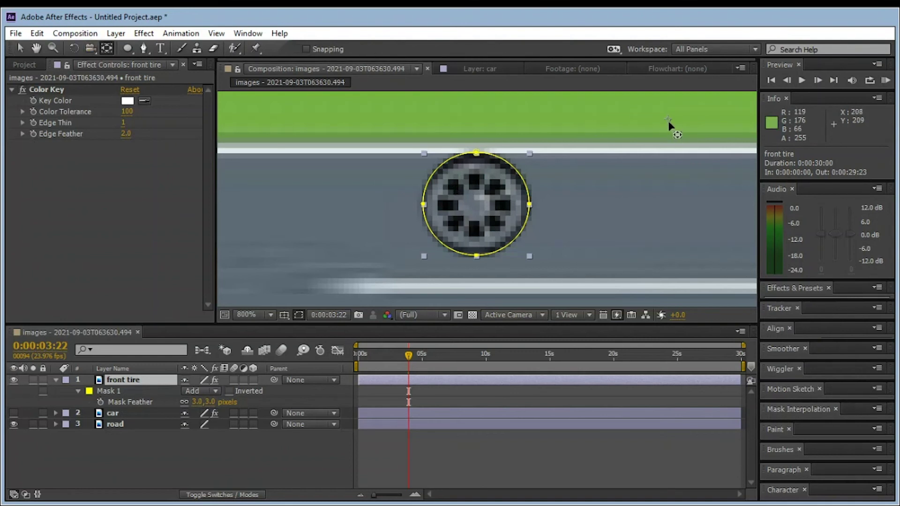
{"action": "left_click_drag", "start_coordinate": [668, 120], "coordinate": [477, 206]}
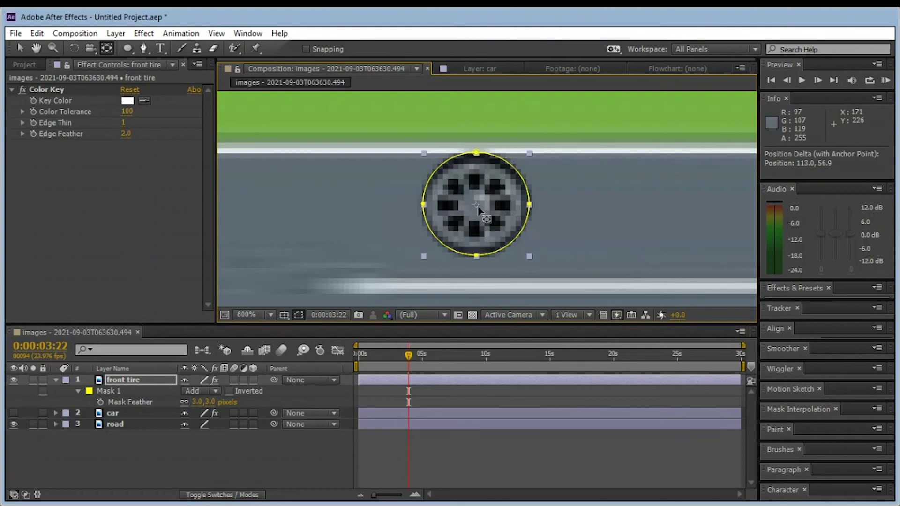
{"action": "left_click_drag", "start_coordinate": [475, 205], "coordinate": [474, 207]}
Keyframe the front tire's Rotation from 0° at the start to -1x-147° at 0:00:08:01 and preview the spin
{"action": "left_click_drag", "start_coordinate": [377, 368], "coordinate": [351, 373]}
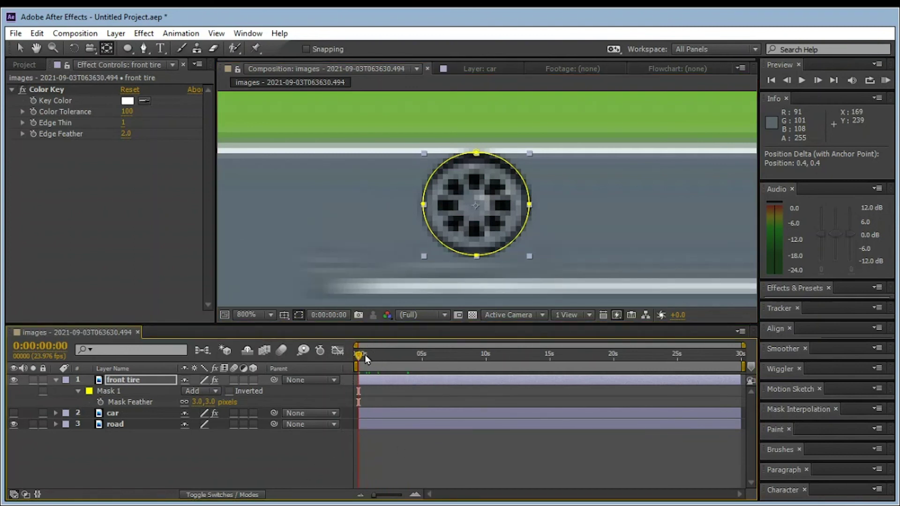
{"action": "key", "text": "alt+shift+p"}
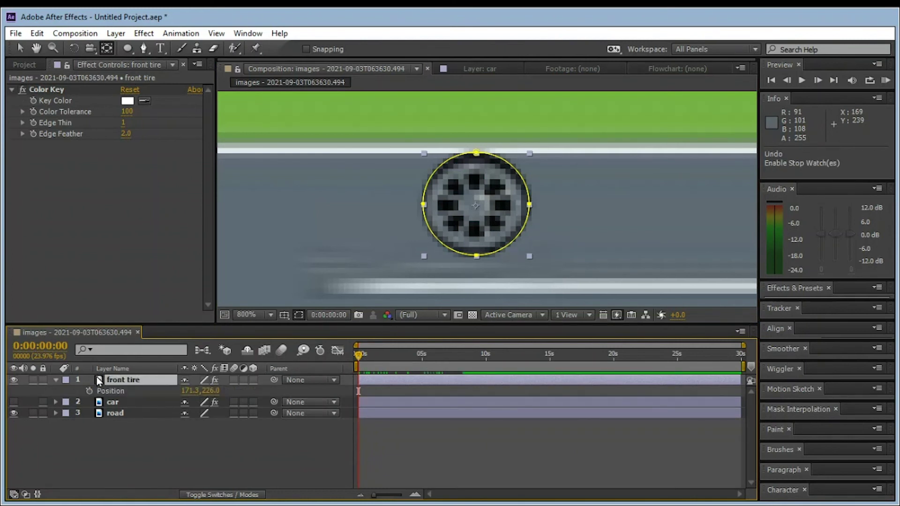
{"action": "key", "text": "r"}
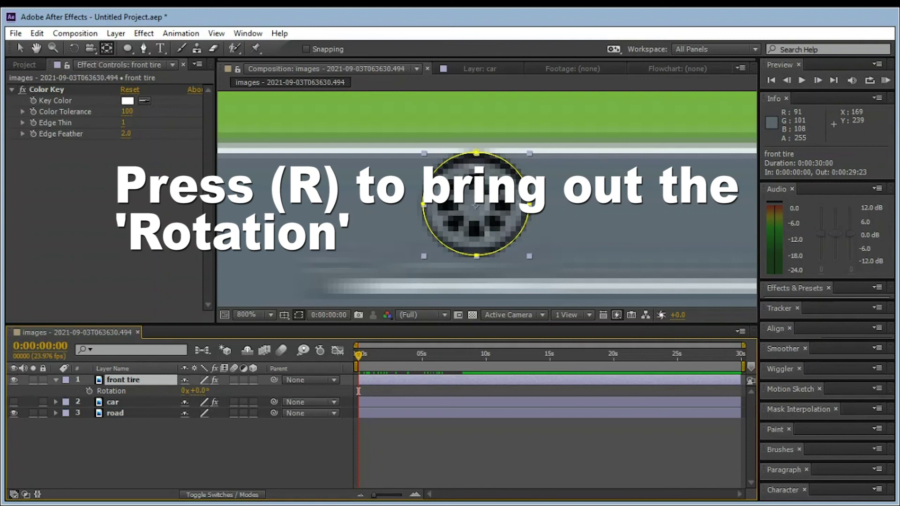
{"action": "left_click", "coordinate": [88, 392]}
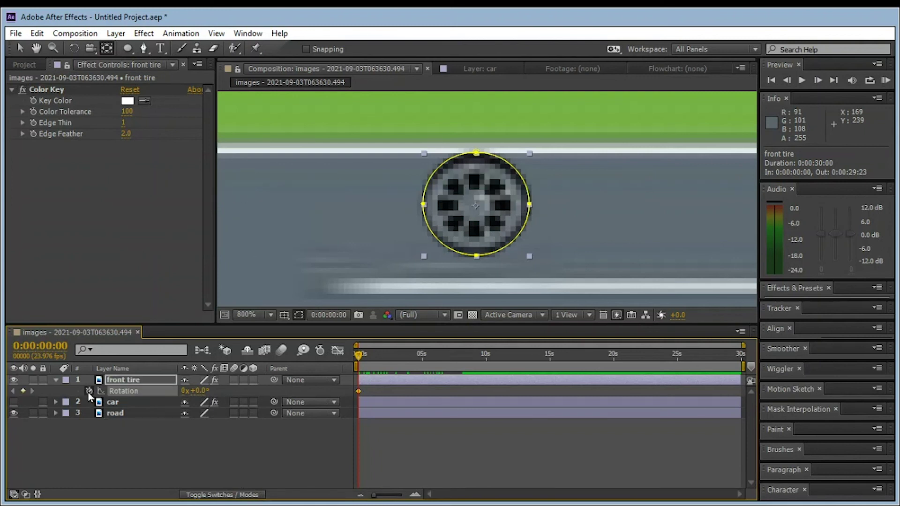
{"action": "left_click_drag", "start_coordinate": [365, 349], "coordinate": [461, 353]}
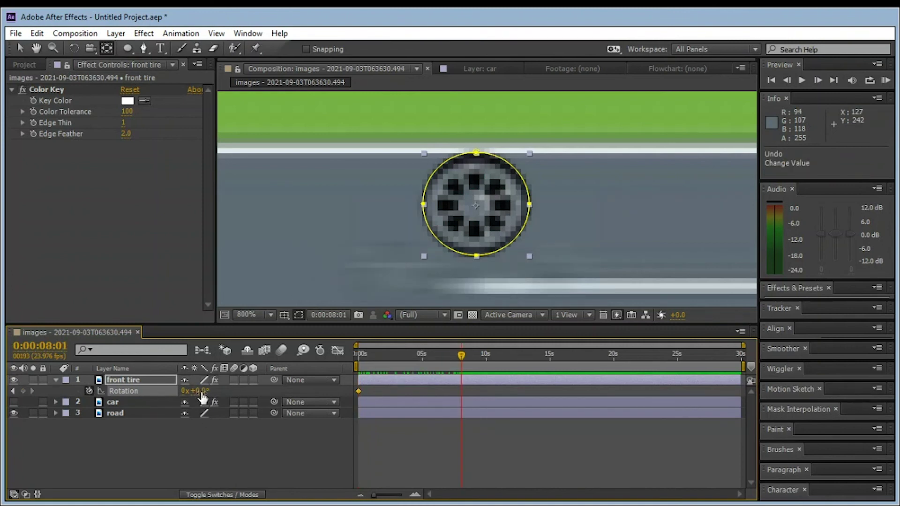
{"action": "left_click_drag", "start_coordinate": [199, 393], "coordinate": [1, 505]}
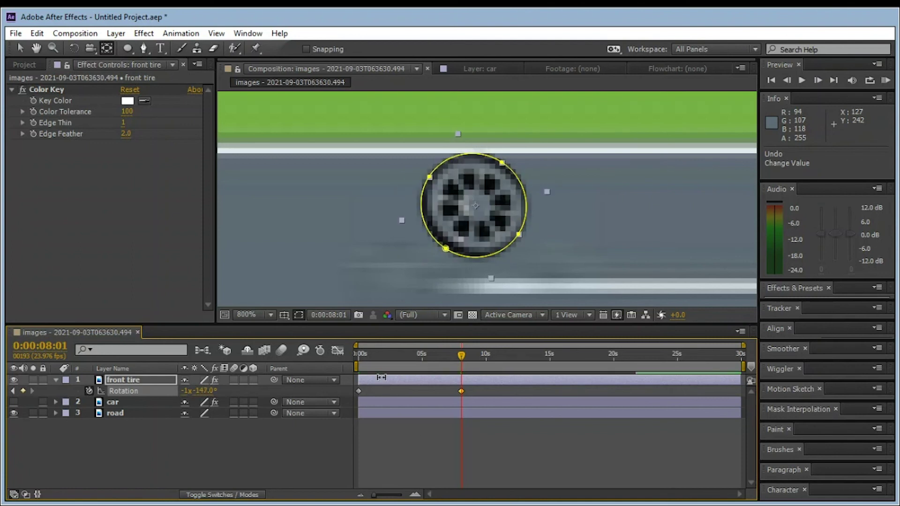
{"action": "key", "text": "Home"}
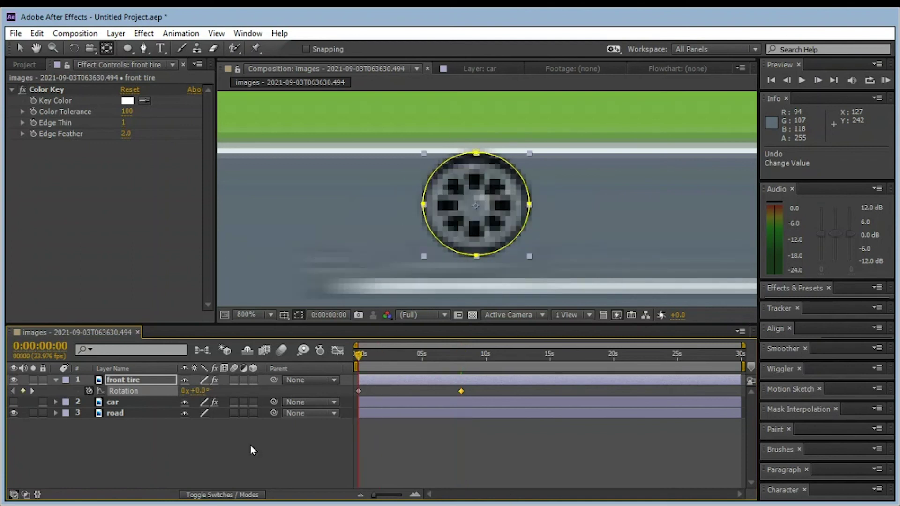
{"action": "key", "text": "space"}
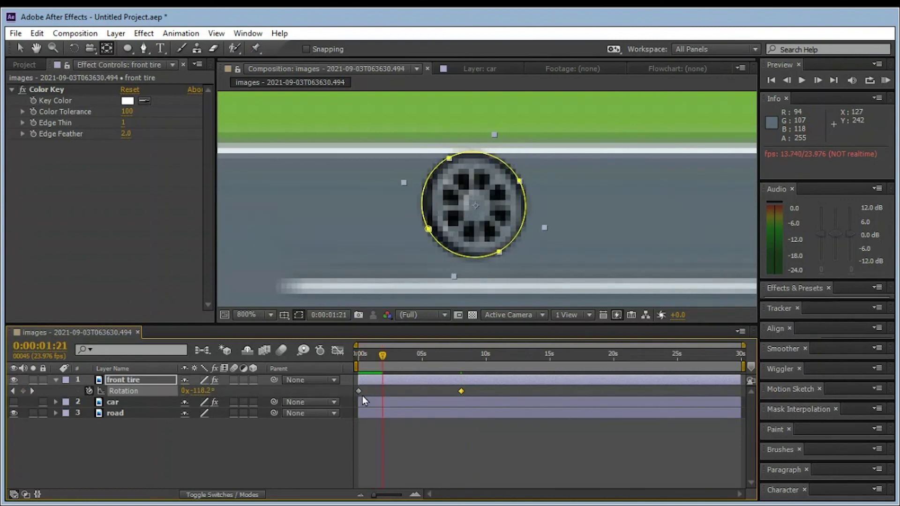
Make the car layer visible again and preview the spinning front wheel on the car with the whole frame in view
{"action": "left_click", "coordinate": [253, 314]}
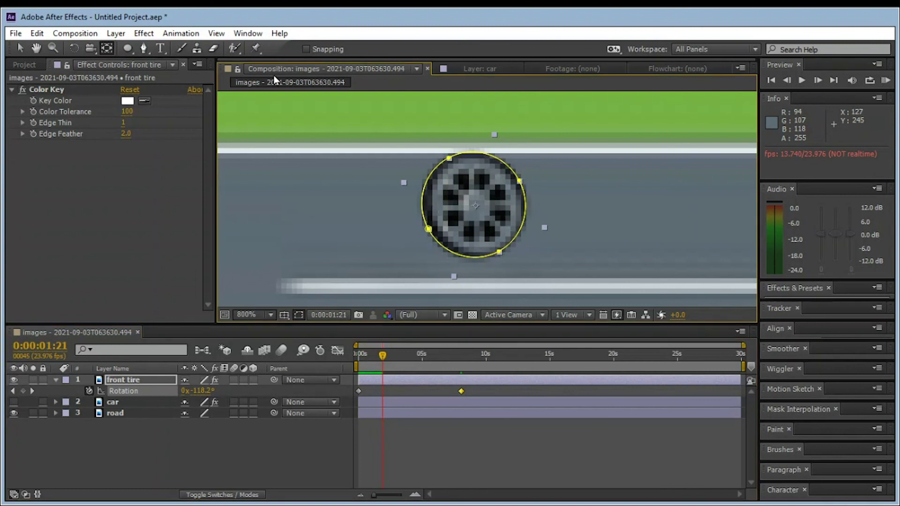
{"action": "key", "text": "shift+slash"}
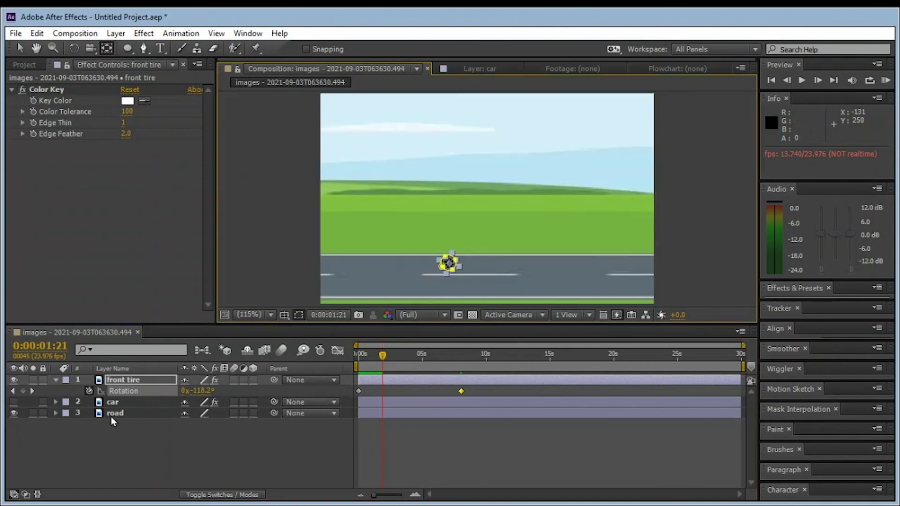
{"action": "left_click", "coordinate": [446, 427]}
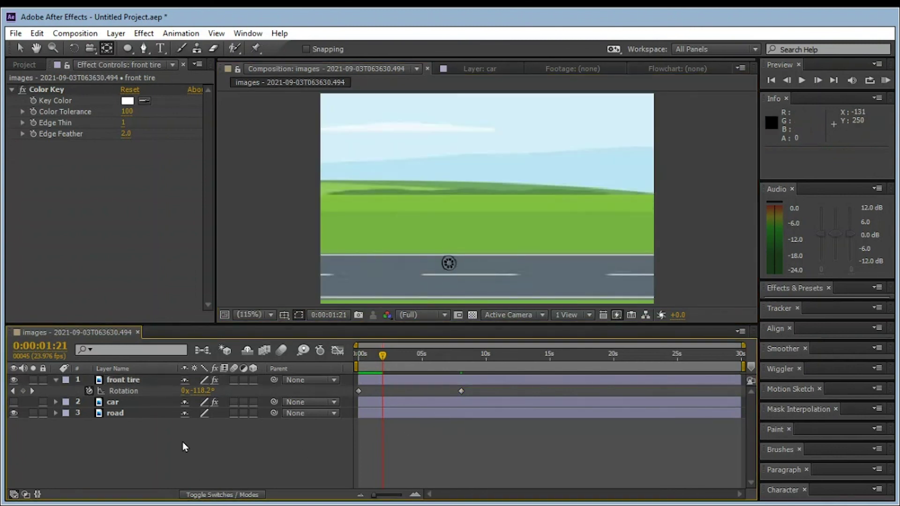
{"action": "left_click", "coordinate": [14, 401]}
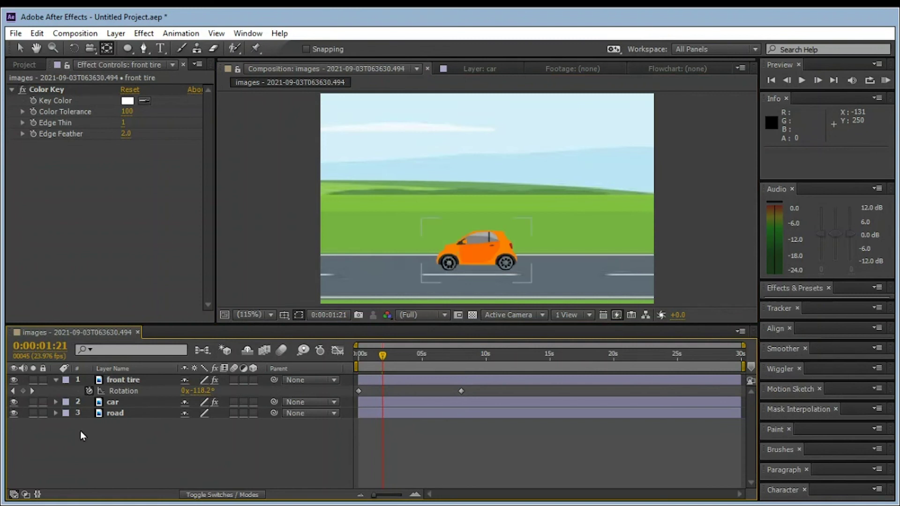
{"action": "key", "text": "KP_0"}
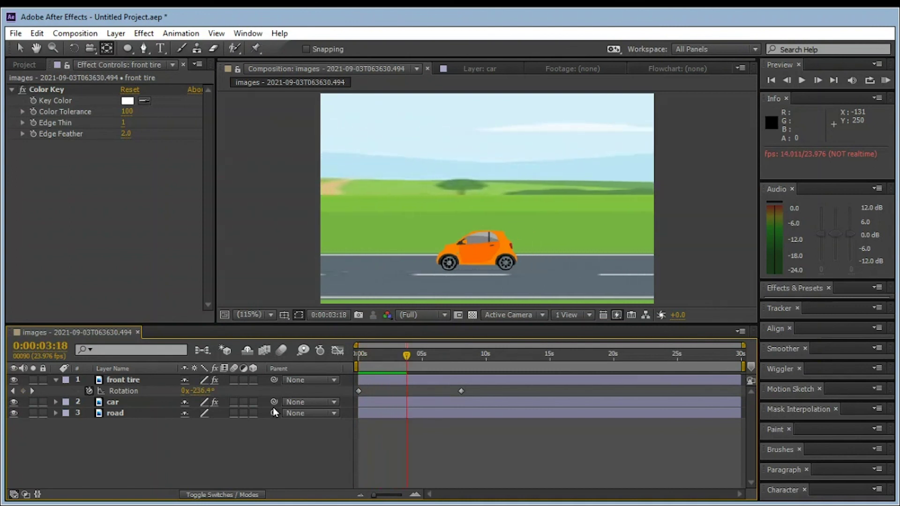
{"action": "left_click", "coordinate": [366, 354]}
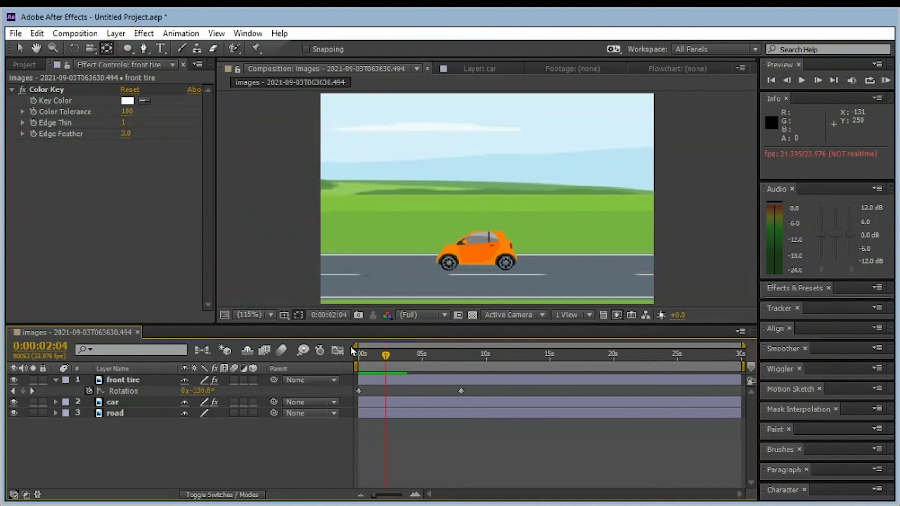
Duplicate the front tire layer and position the copy over the car's rear wheel
{"action": "left_click", "coordinate": [117, 376]}
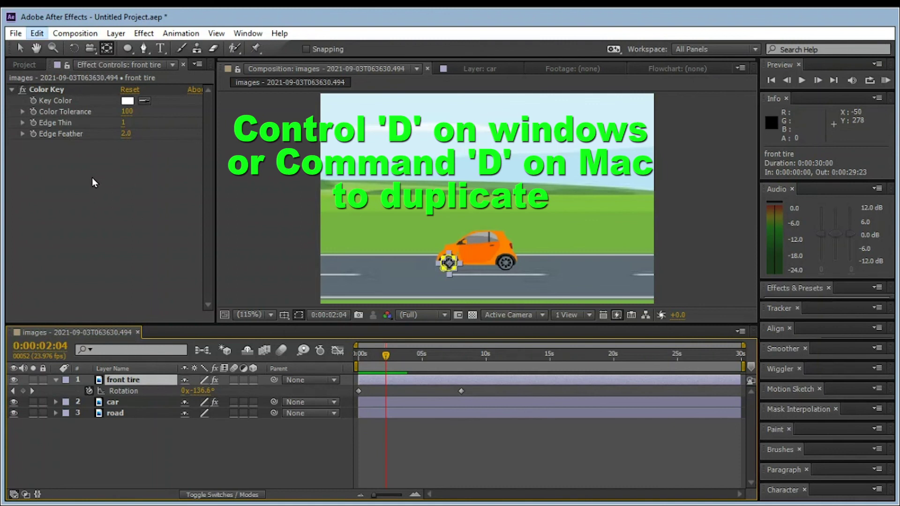
{"action": "key", "text": "ctrl+d"}
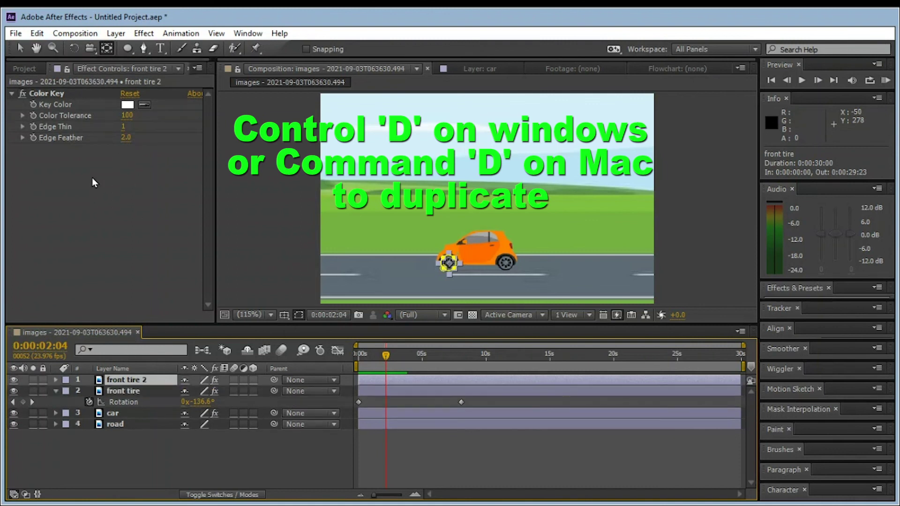
{"action": "left_click", "coordinate": [53, 48]}
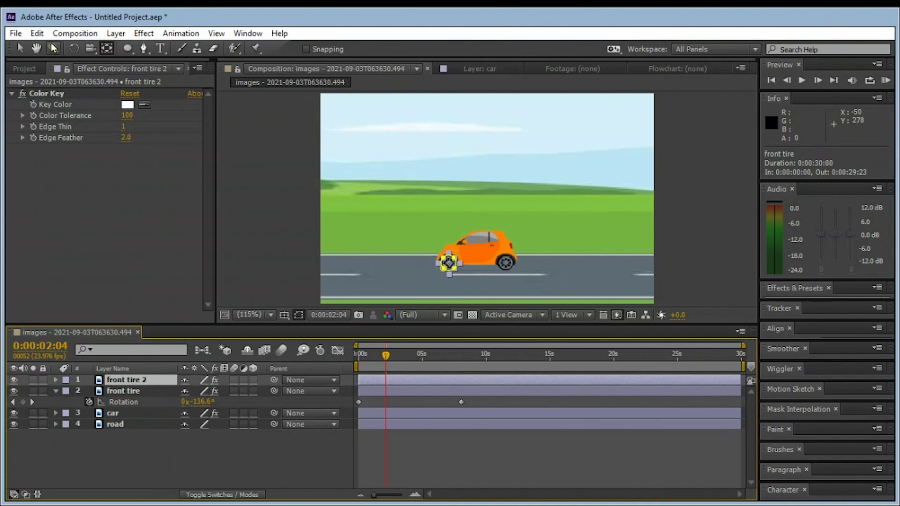
{"action": "left_click", "coordinate": [449, 264]}
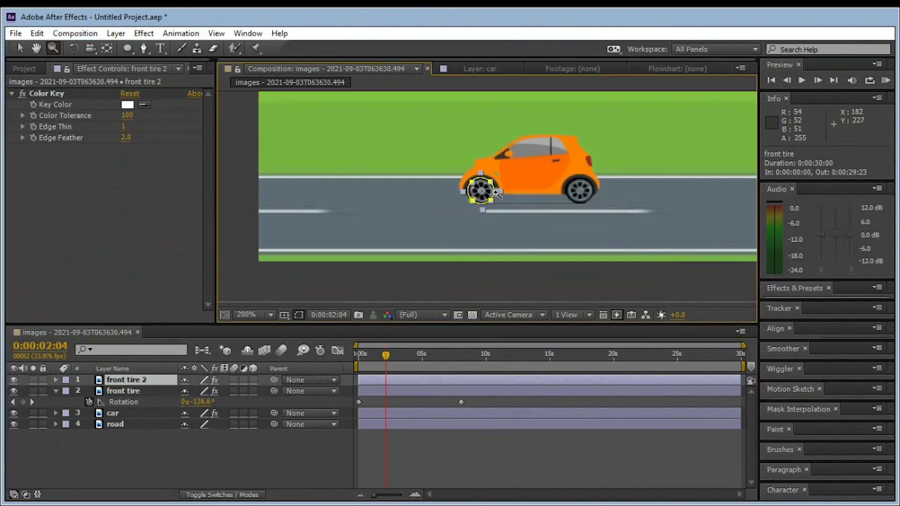
{"action": "left_click", "coordinate": [497, 193]}
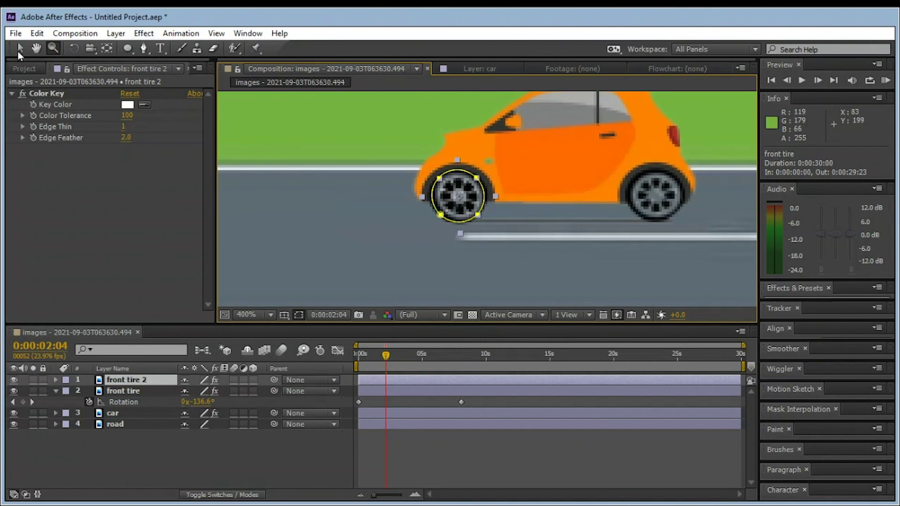
{"action": "left_click", "coordinate": [20, 48]}
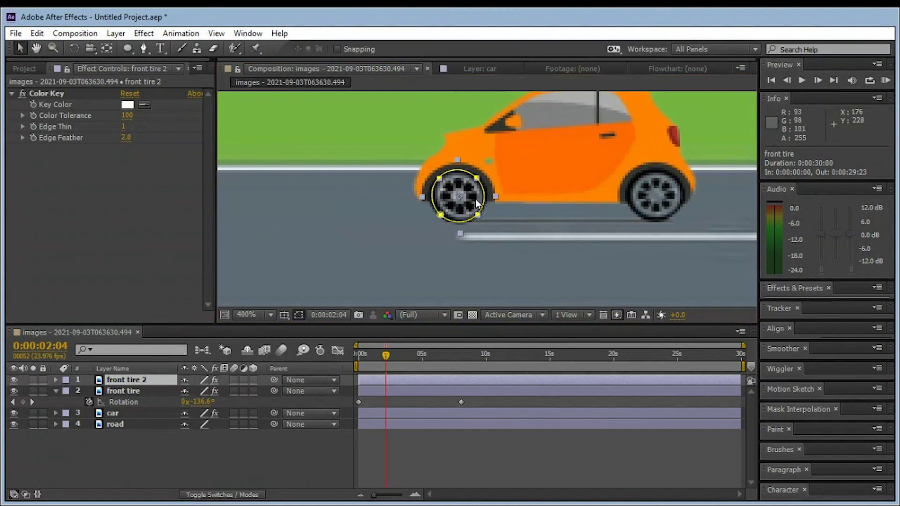
{"action": "left_click_drag", "start_coordinate": [466, 210], "coordinate": [593, 213]}
{"action": "left_click_drag", "start_coordinate": [693, 193], "coordinate": [661, 206]}
Rename the duplicated wheel layer to back tire and preview the car with both wheels spinning
{"action": "left_click", "coordinate": [114, 413]}
{"action": "left_click", "coordinate": [123, 380]}
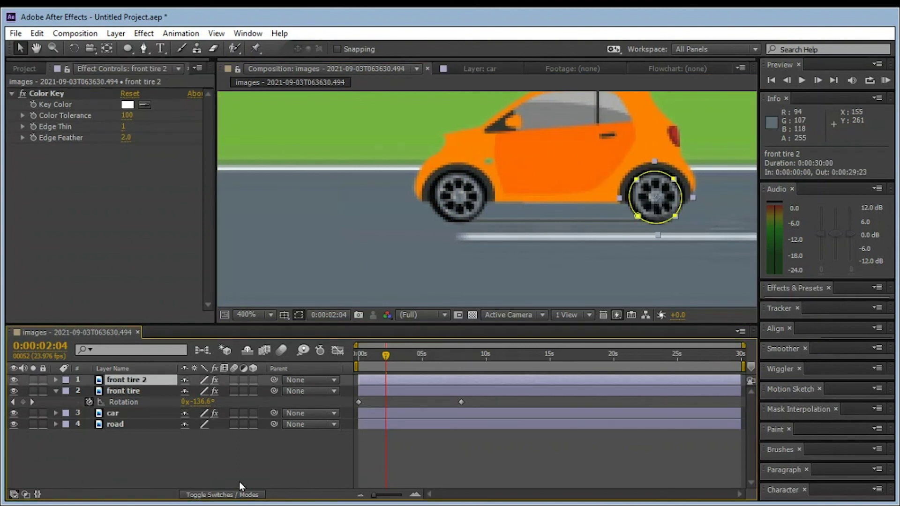
{"action": "key", "text": "Return"}
{"action": "type", "text": "back tire"}
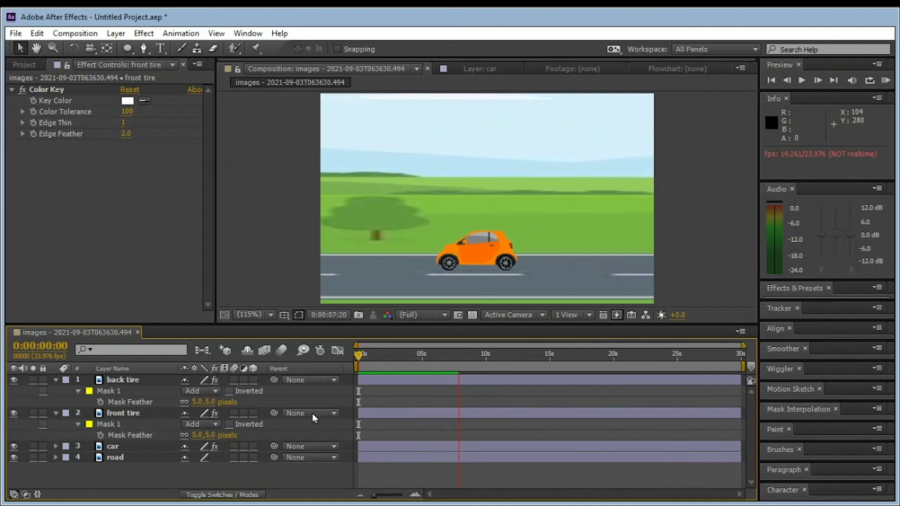
{"action": "key", "text": "space"}
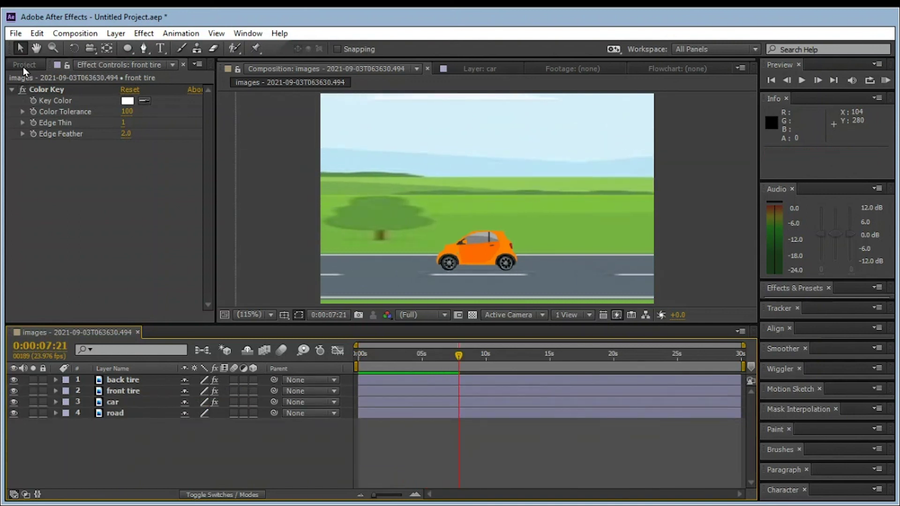
Add the Cars passing by sound effect MP4 to the composition as a layer beneath the road
{"action": "left_click", "coordinate": [24, 65]}
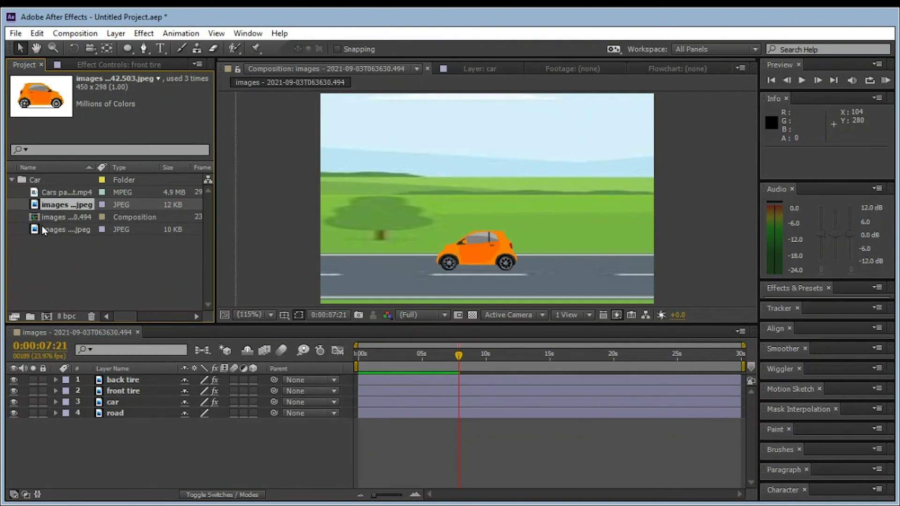
{"action": "left_click", "coordinate": [36, 193]}
{"action": "left_click_drag", "start_coordinate": [35, 195], "coordinate": [171, 433]}
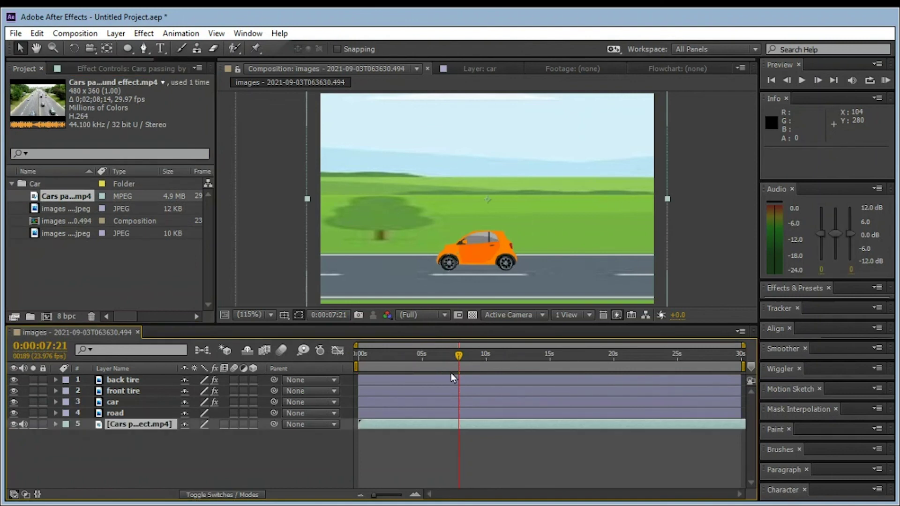